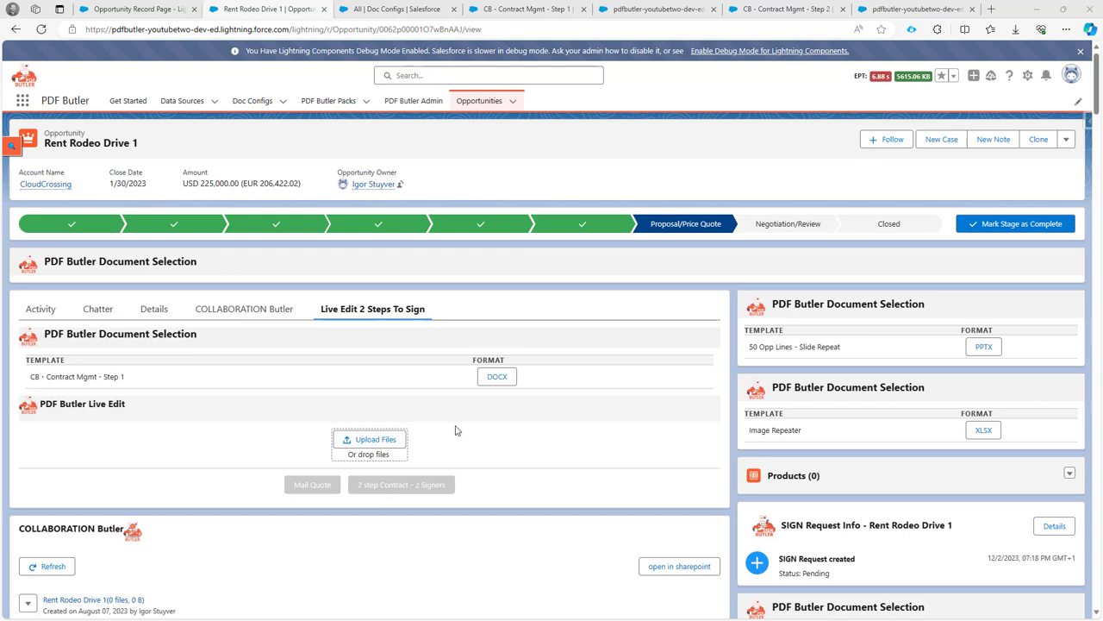
- Generate the Step 1 contract as a DOCX and delete its section 4 UTILITIES clause
{"action": "left_click", "coordinate": [507, 381]}
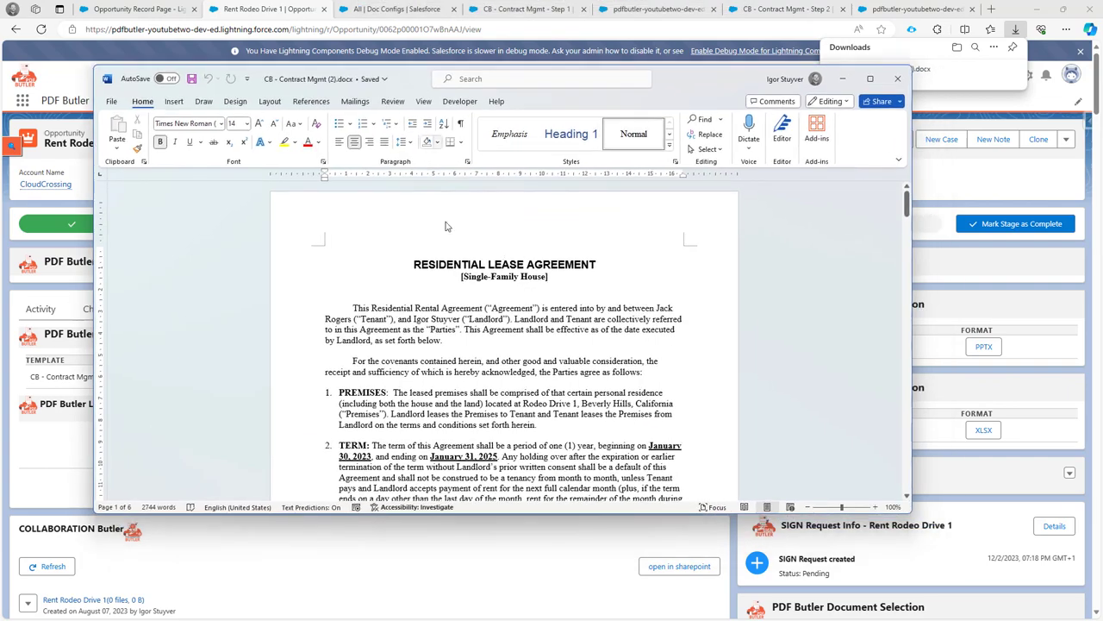
{"action": "scroll", "coordinate": [445, 264], "scroll_direction": "down", "scroll_amount": 5}
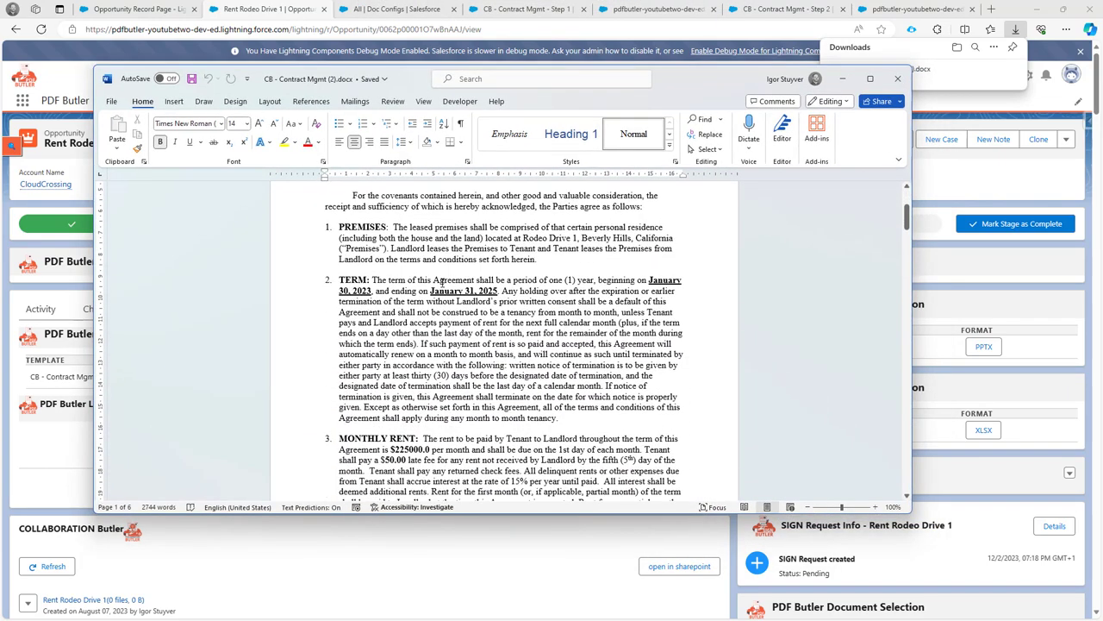
{"action": "scroll", "coordinate": [442, 280], "scroll_direction": "down", "scroll_amount": 4}
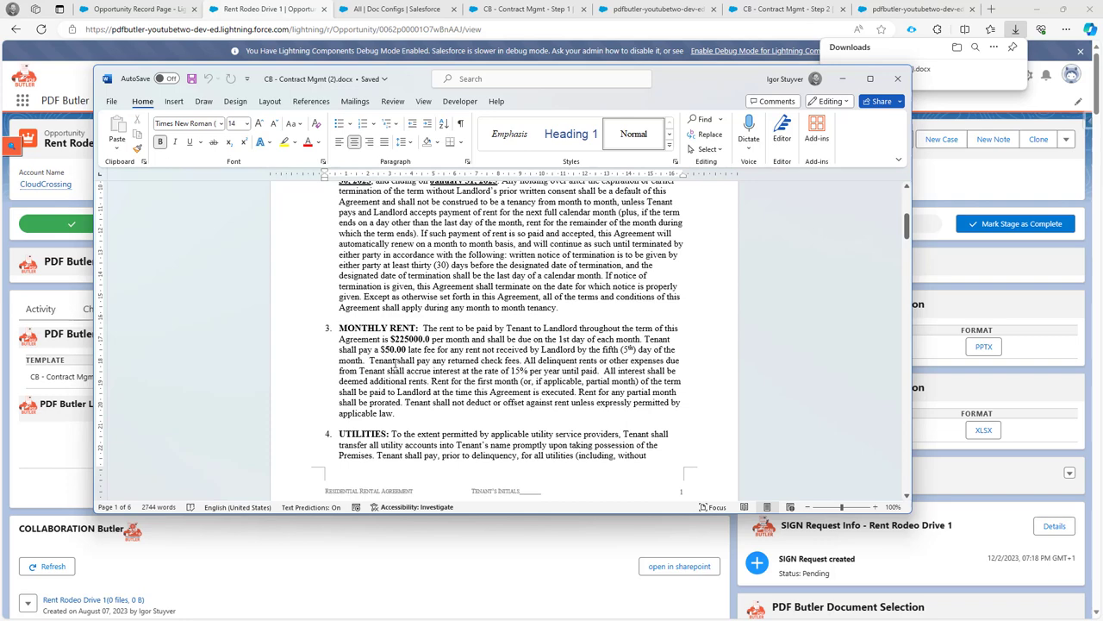
{"action": "scroll", "coordinate": [388, 371], "scroll_direction": "down", "scroll_amount": 2}
{"action": "scroll", "coordinate": [381, 378], "scroll_direction": "down", "scroll_amount": 2}
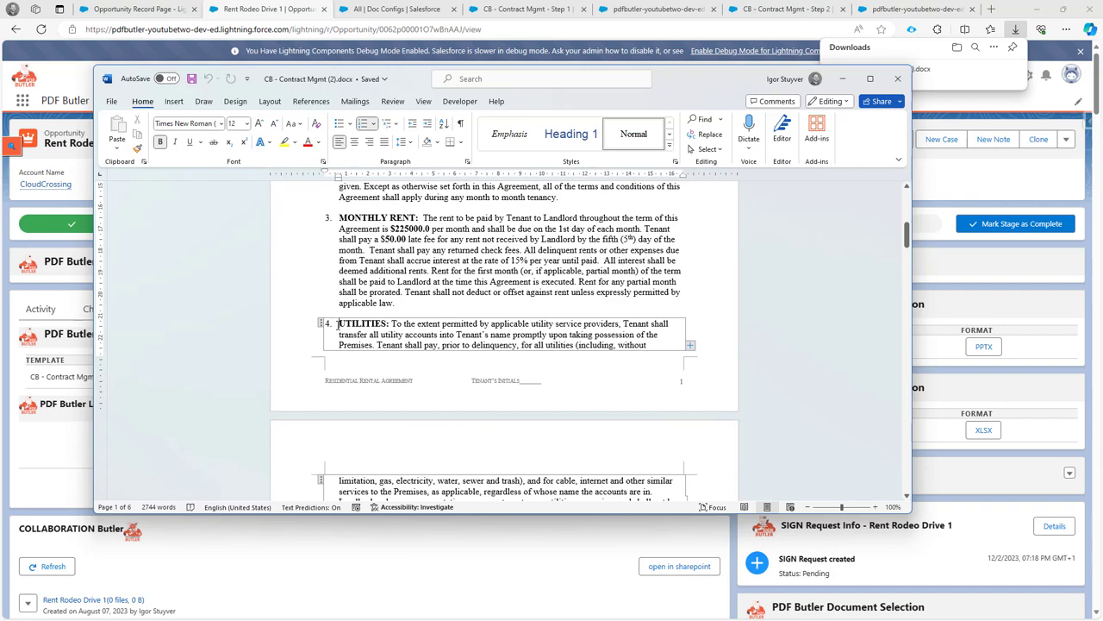
{"action": "triple_click", "coordinate": [338, 324]}
{"action": "scroll", "coordinate": [364, 343], "scroll_direction": "down", "scroll_amount": 2}
{"action": "scroll", "coordinate": [364, 344], "scroll_direction": "down", "scroll_amount": 3}
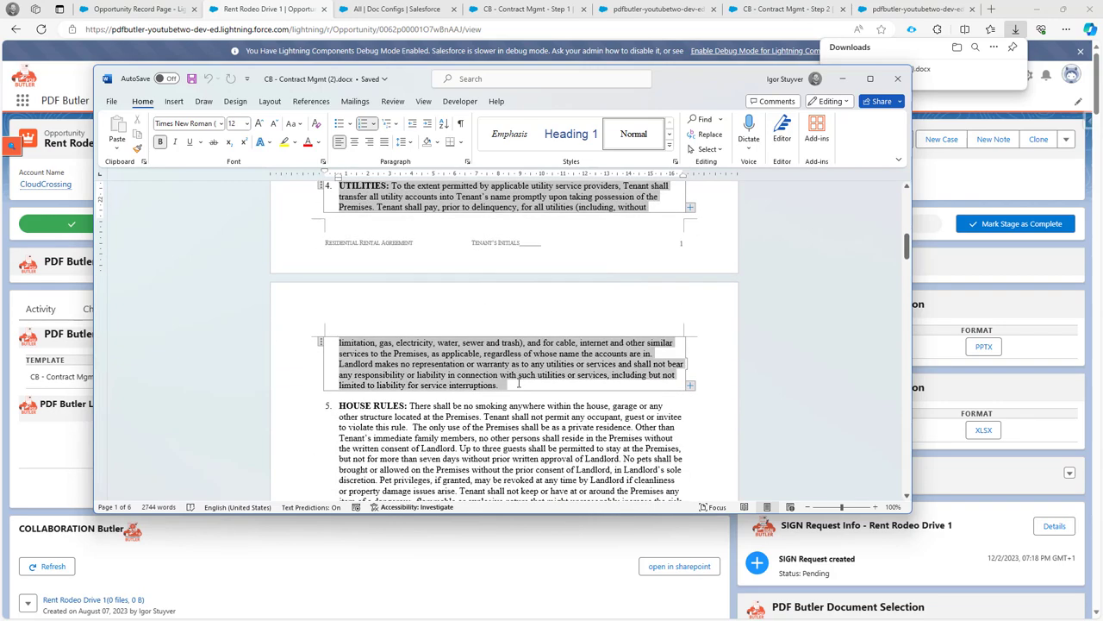
{"action": "key", "text": "BackSpace"}
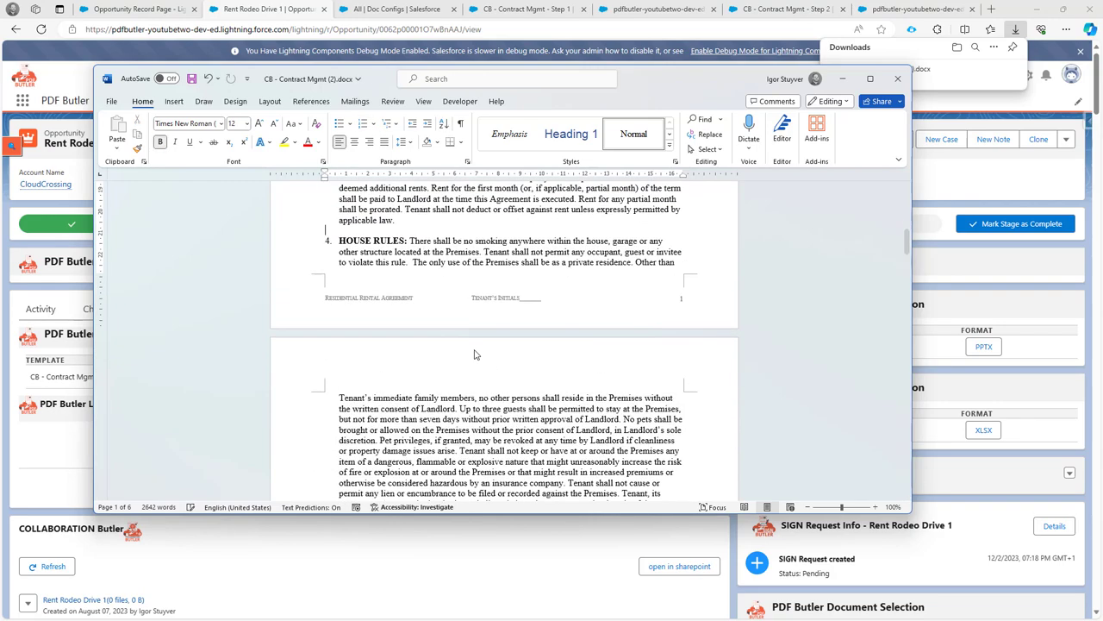
{"action": "scroll", "coordinate": [475, 361], "scroll_direction": "down", "scroll_amount": 8}
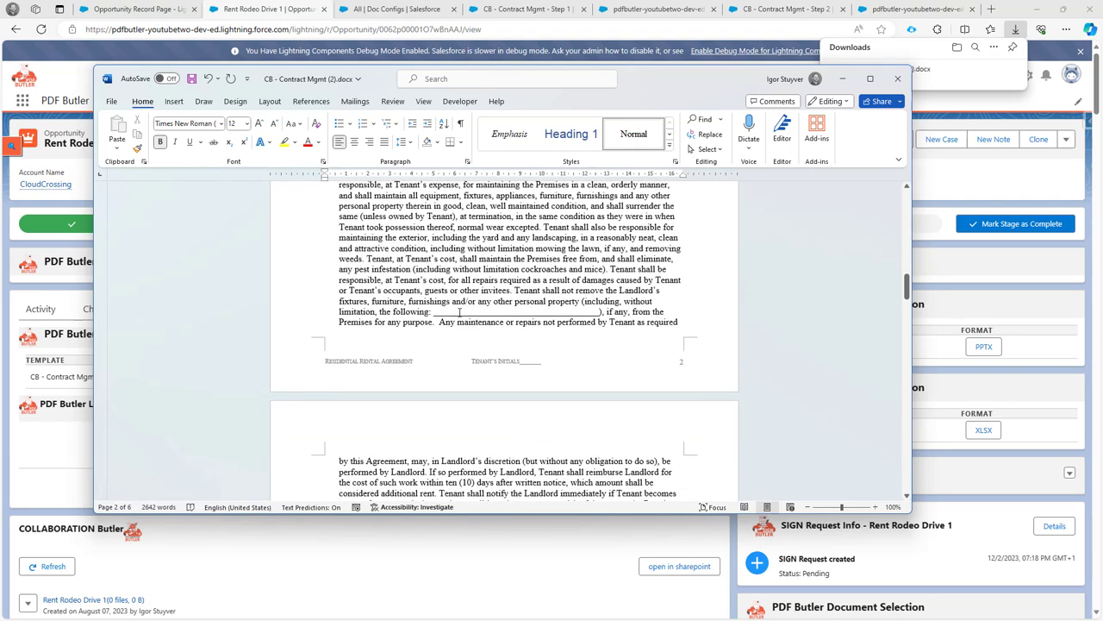
- Replace the underscore blank after 'the following:' with 'Use water and electricity'
{"action": "left_click_drag", "start_coordinate": [459, 312], "coordinate": [599, 310]}
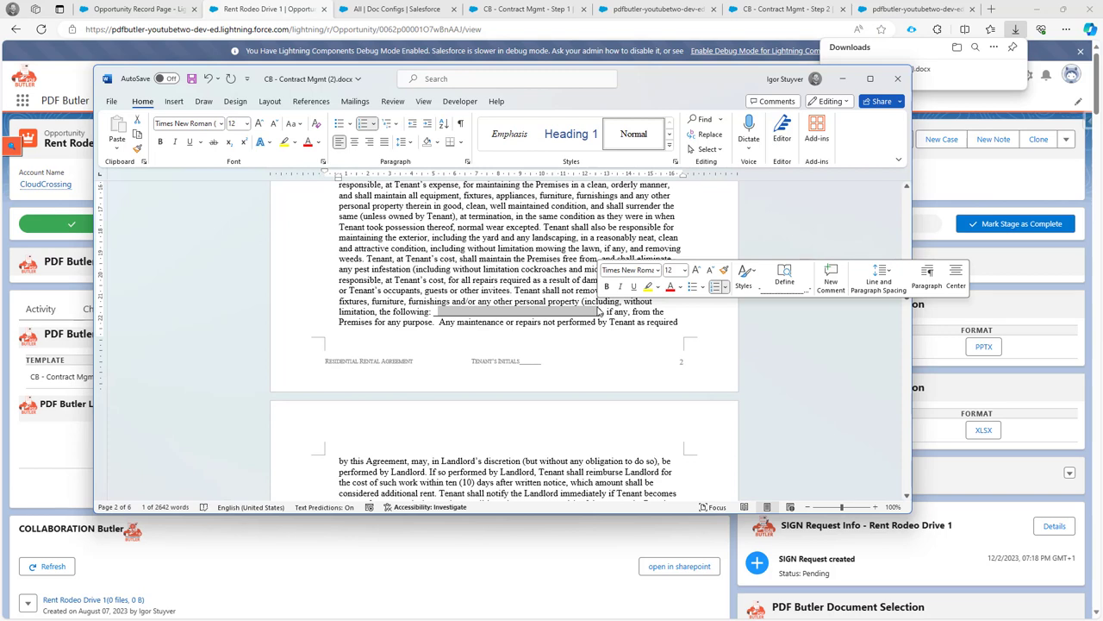
{"action": "key", "text": "Delete"}
{"action": "type", "text": "Use wat"}
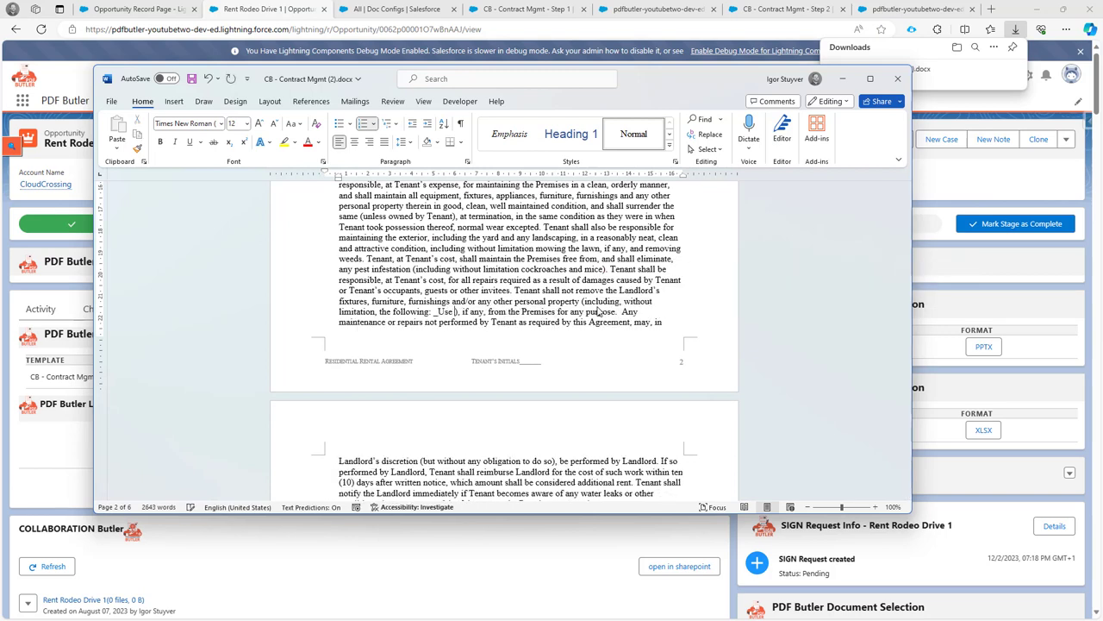
{"action": "type", "text": "er and "}
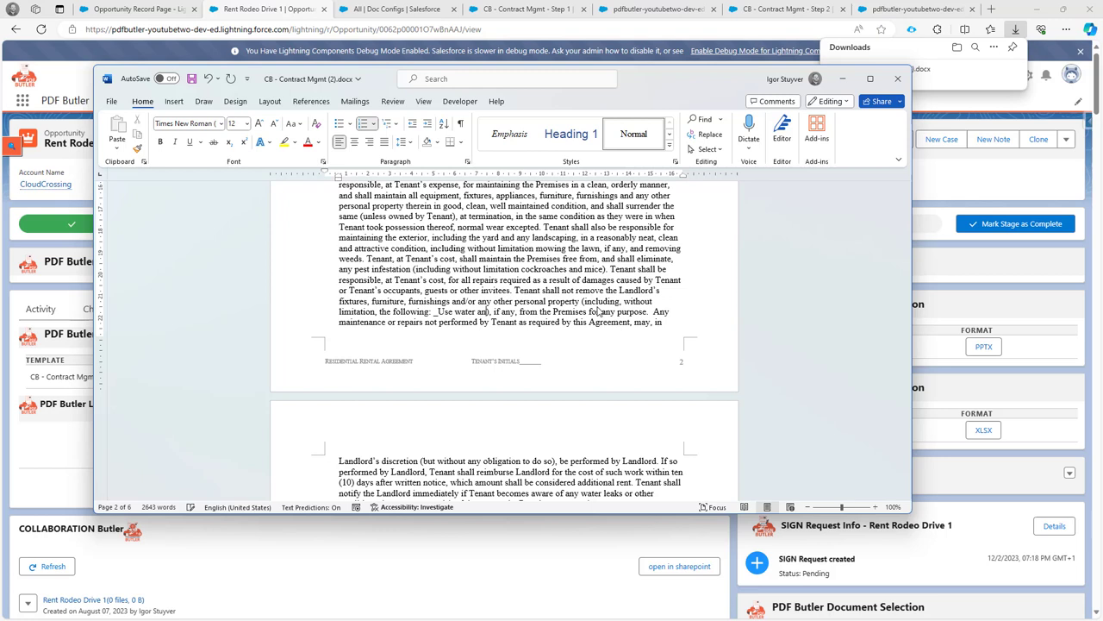
{"action": "type", "text": "electricy"}
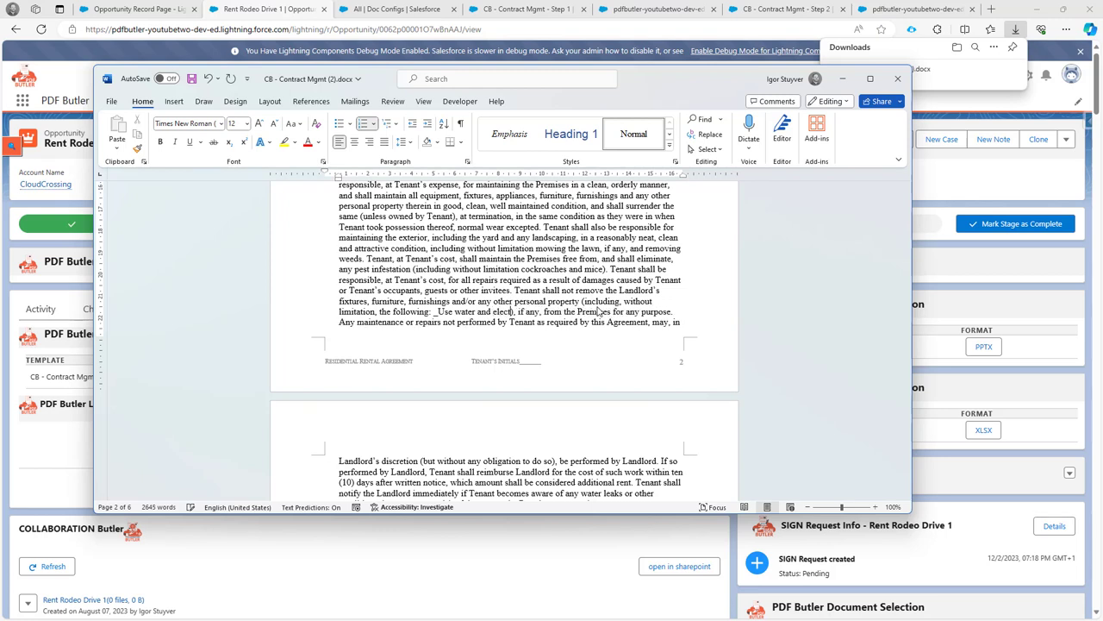
{"action": "key", "text": "BackSpace"}
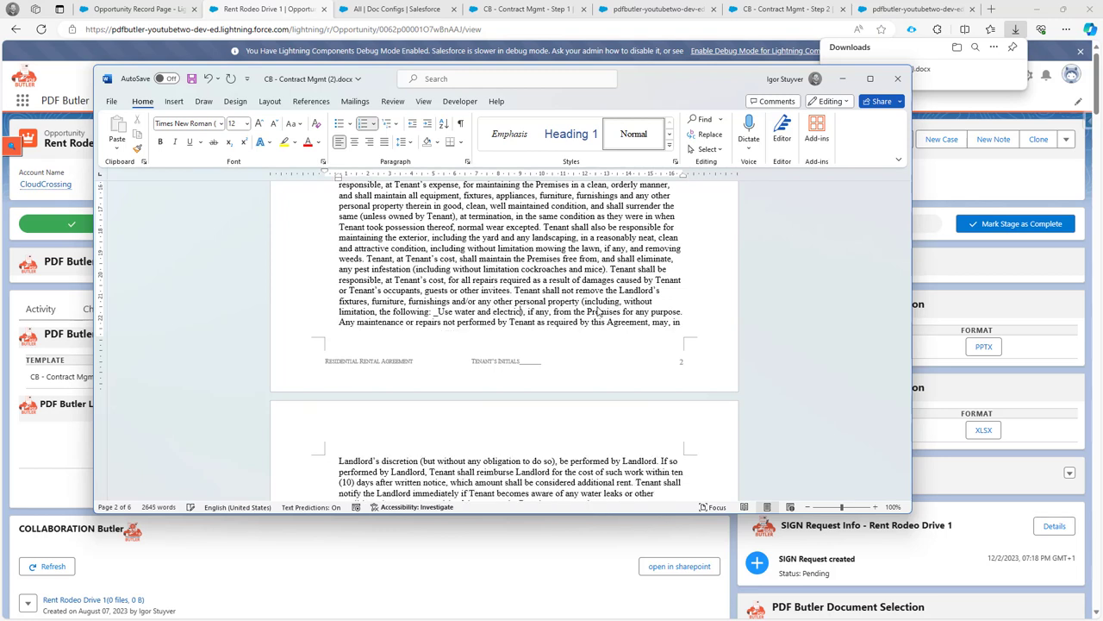
{"action": "type", "text": "ity"}
- Highlight 'Use water and electricity' in yellow and remove the leftover underscore before it
{"action": "key", "text": "ctrl+shift+Left"}
{"action": "key", "text": "ctrl+shift+Left"}
{"action": "key", "text": "ctrl+shift+Left"}
{"action": "key", "text": "ctrl+shift+Left"}
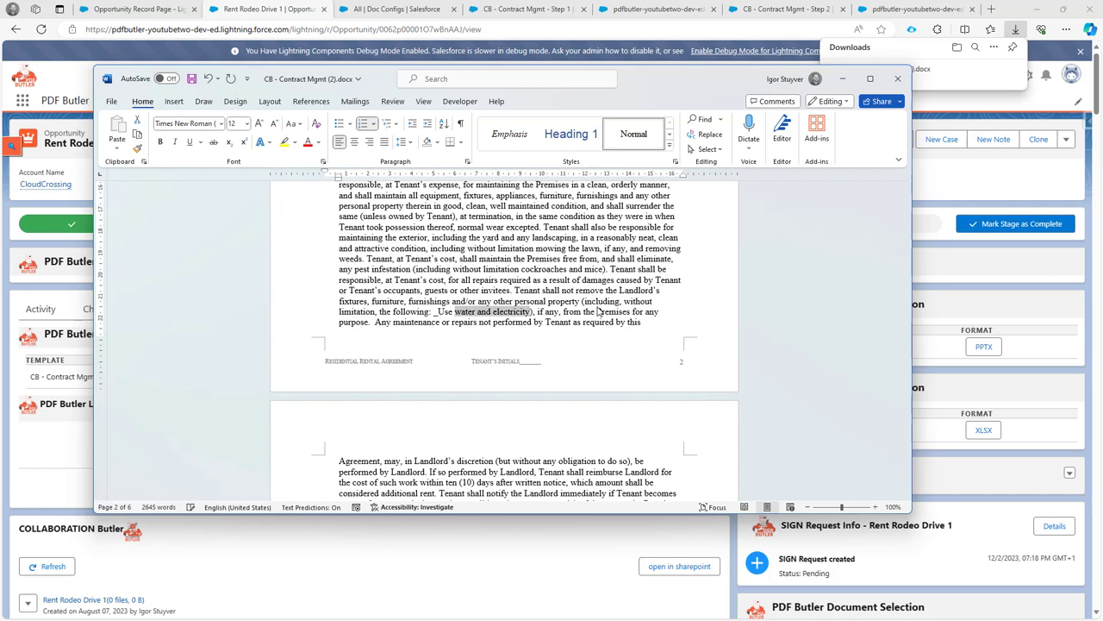
{"action": "left_click", "coordinate": [285, 142]}
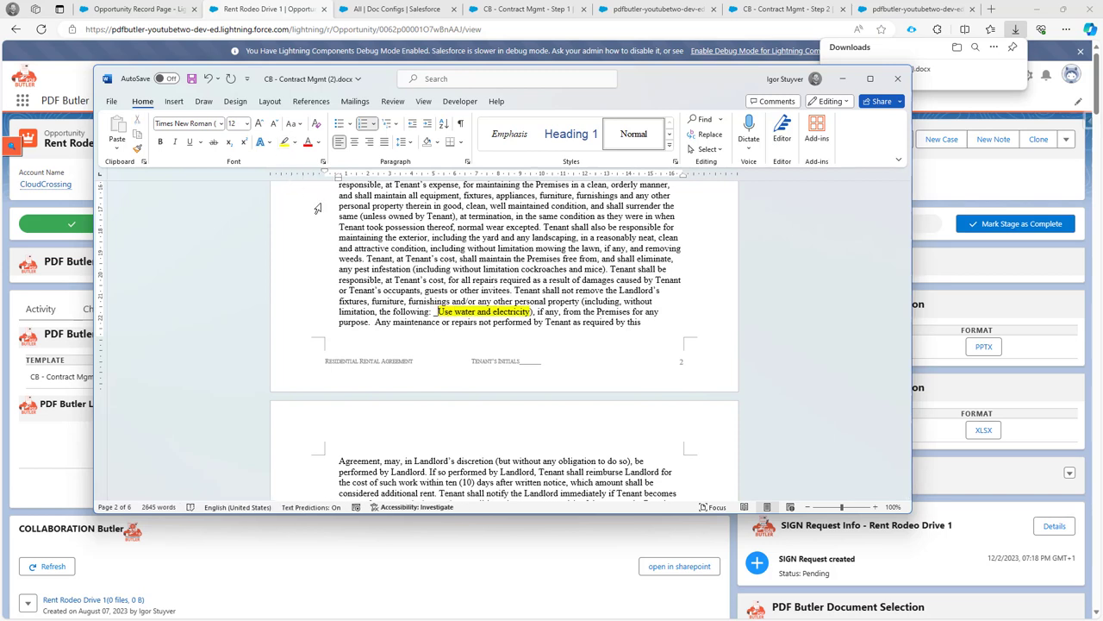
{"action": "left_click", "coordinate": [437, 312]}
{"action": "key", "text": "BackSpace"}
{"action": "scroll", "coordinate": [466, 315], "scroll_direction": "down", "scroll_amount": 20}
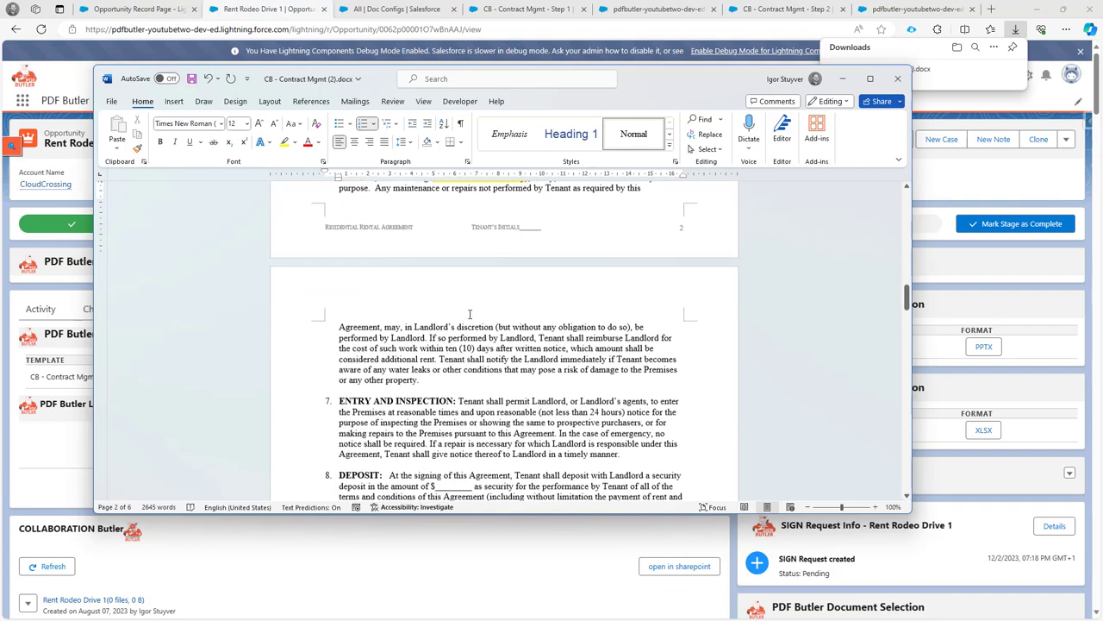
{"action": "scroll", "coordinate": [461, 319], "scroll_direction": "down", "scroll_amount": 20}
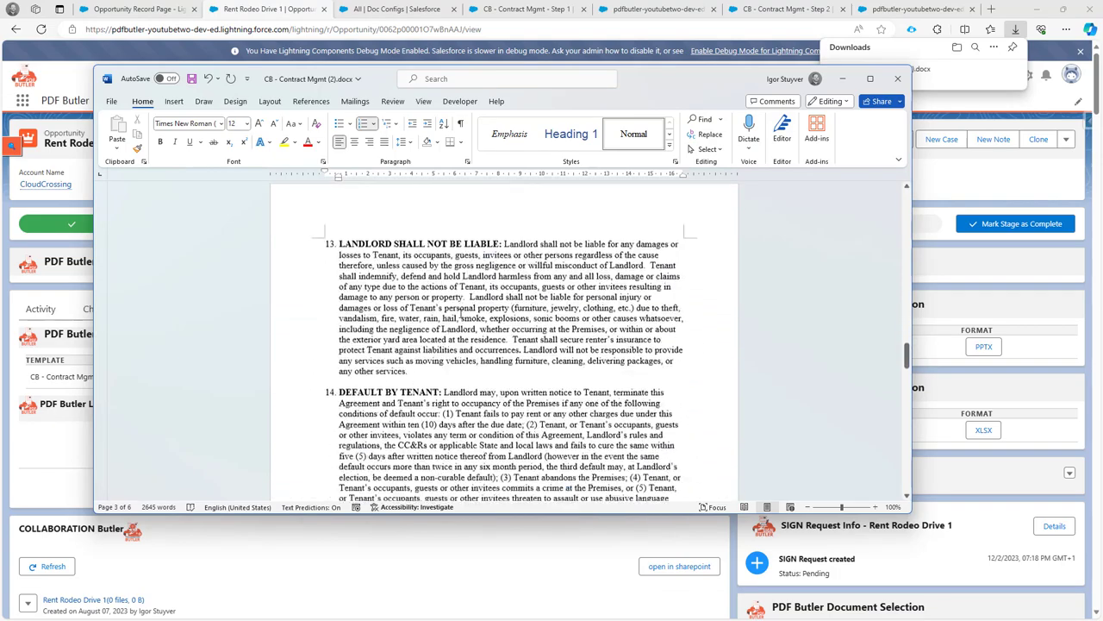
{"action": "scroll", "coordinate": [461, 321], "scroll_direction": "down", "scroll_amount": 20}
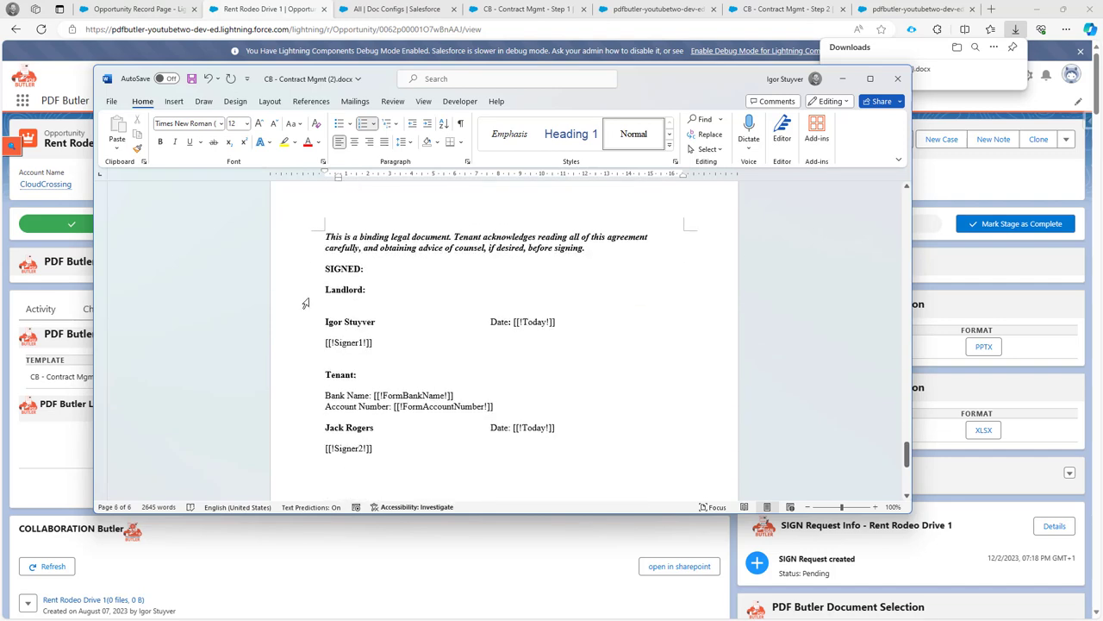
- Select the Landlord: and Tenant: signature lines together, then apply yellow highlight and underline
{"action": "left_click", "coordinate": [310, 327]}
{"action": "left_click", "coordinate": [302, 293]}
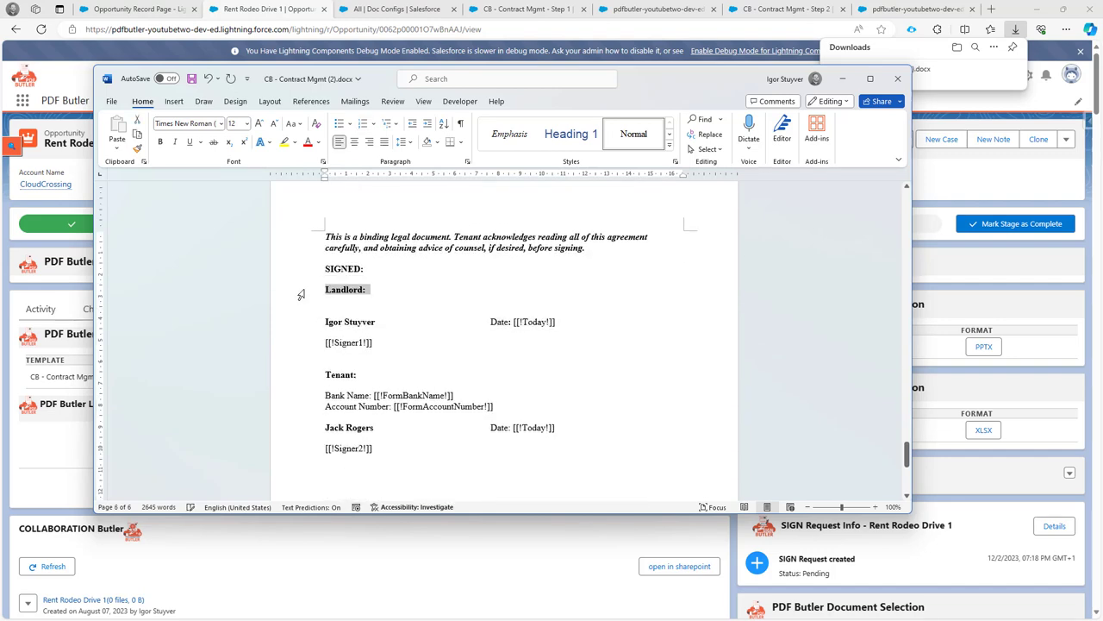
{"action": "left_click", "coordinate": [312, 376], "text": "ctrl"}
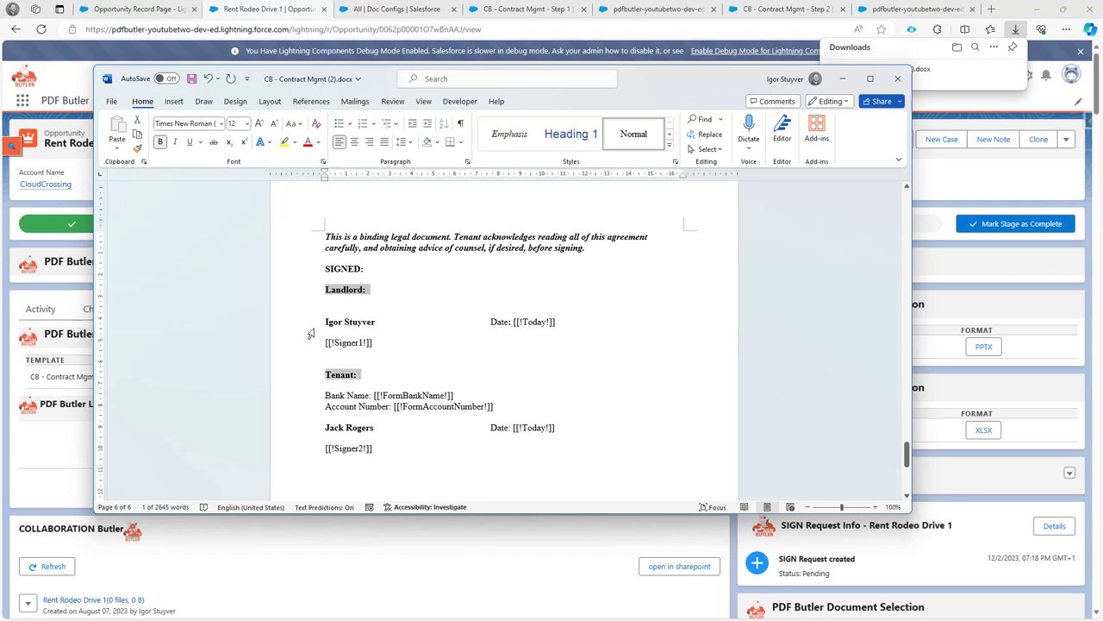
{"action": "left_click", "coordinate": [285, 143]}
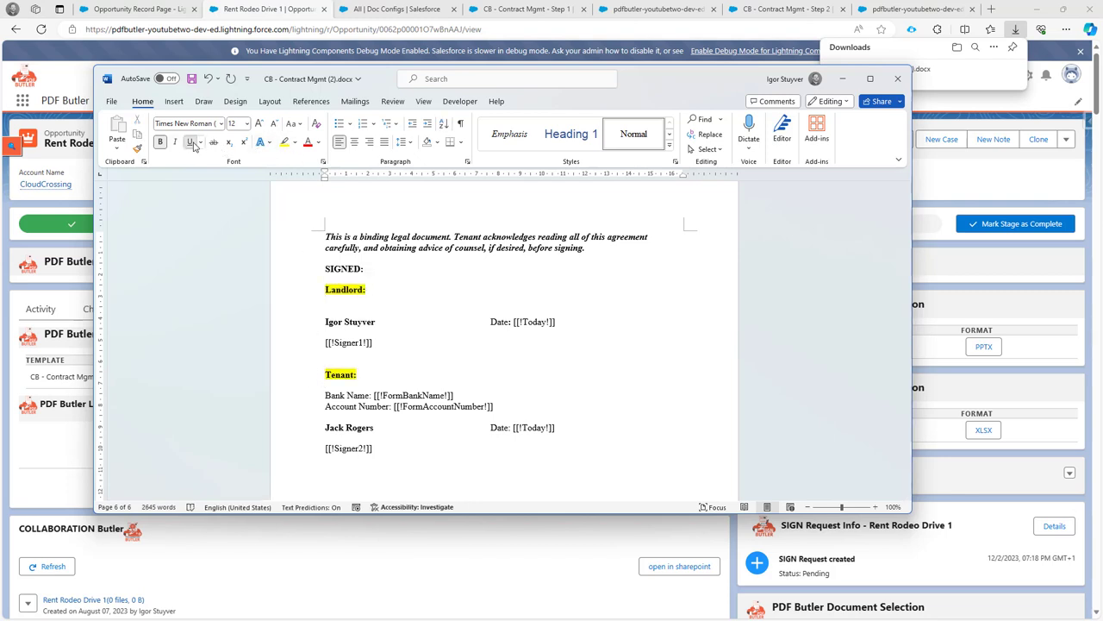
{"action": "left_click", "coordinate": [302, 291]}
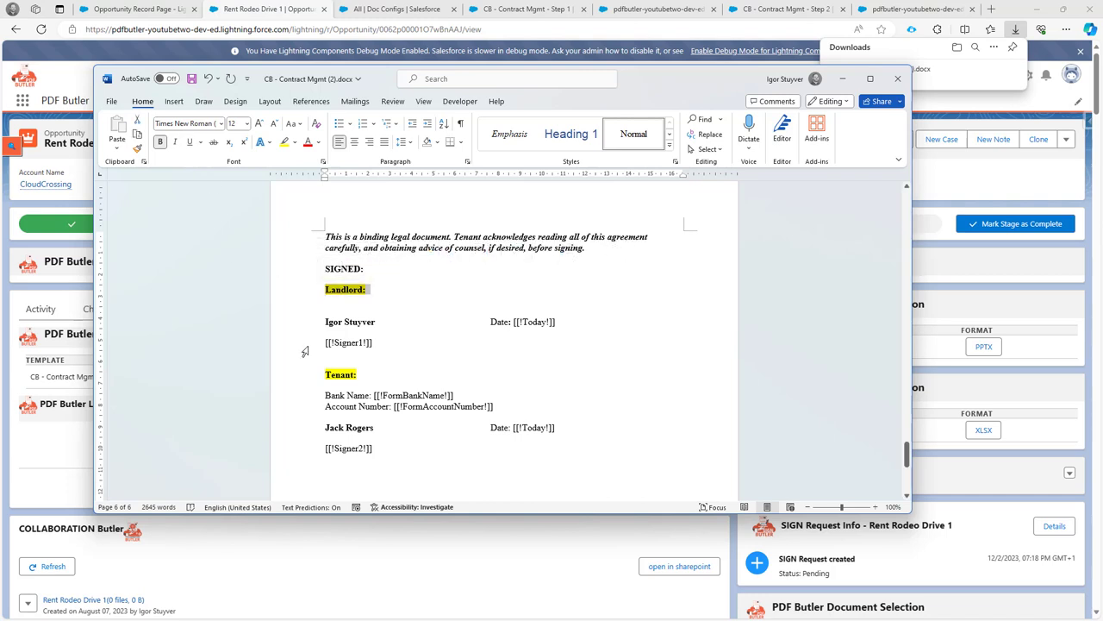
{"action": "left_click", "coordinate": [307, 376], "text": "ctrl"}
{"action": "left_click", "coordinate": [190, 141]}
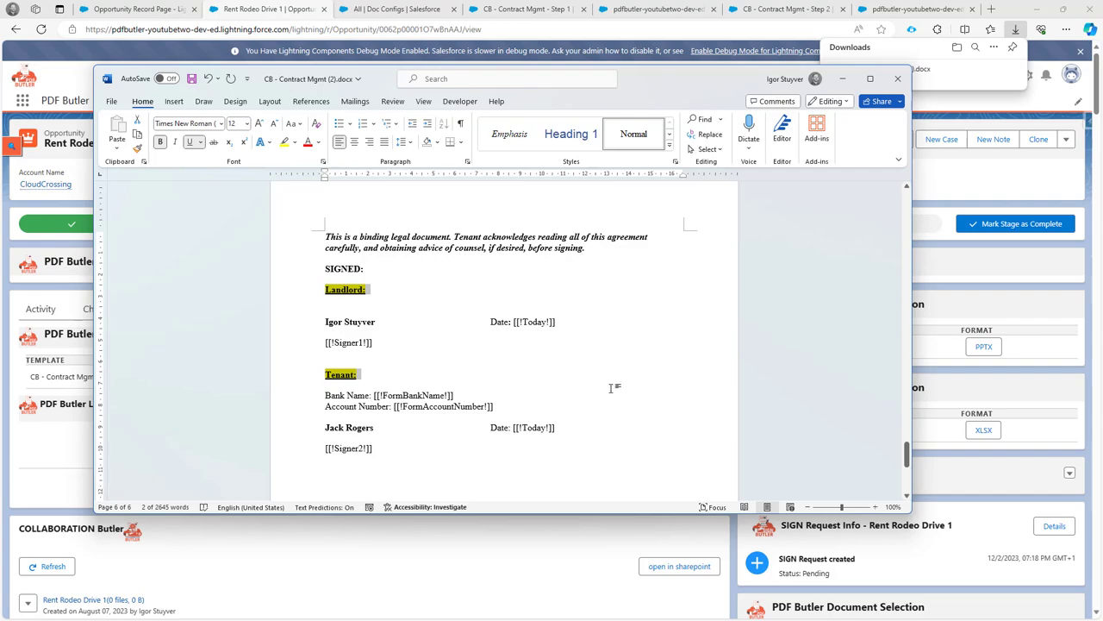
{"action": "left_click_drag", "start_coordinate": [906, 457], "coordinate": [909, 204]}
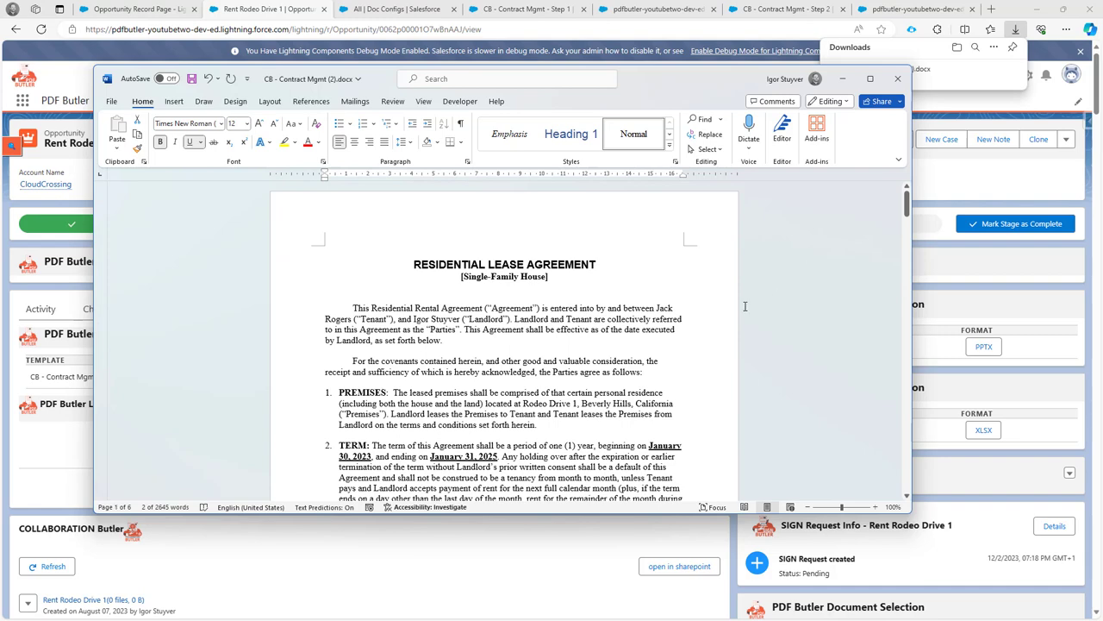
- Change the lease end year from 2025 to 2026, save the contract, and return to Salesforce
{"action": "scroll", "coordinate": [745, 305], "scroll_direction": "down", "scroll_amount": 2}
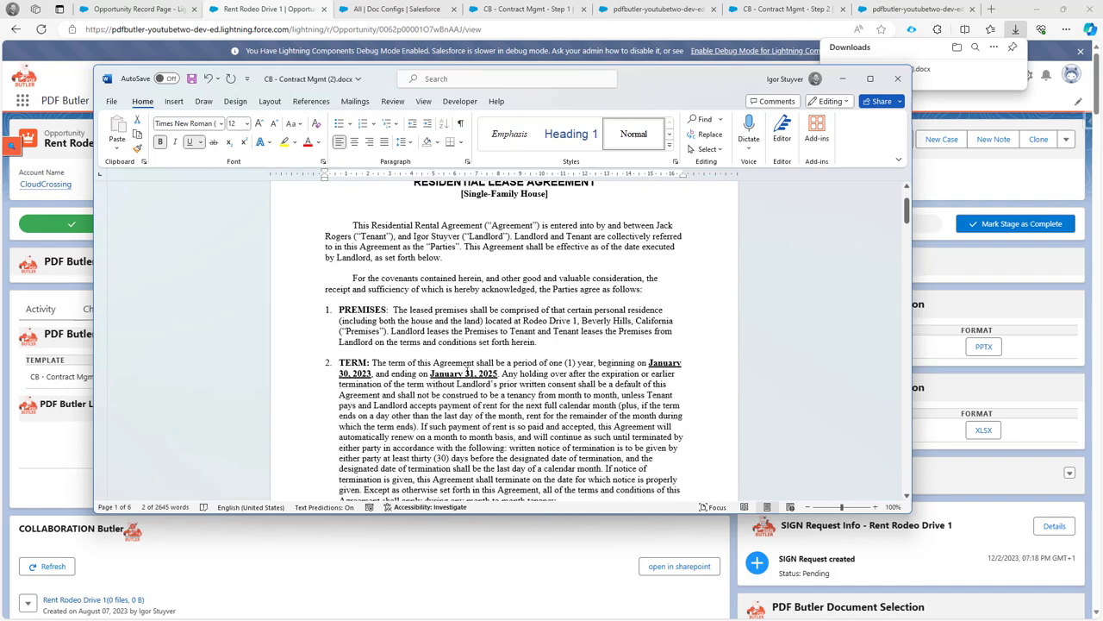
{"action": "left_click_drag", "start_coordinate": [497, 377], "coordinate": [491, 375]}
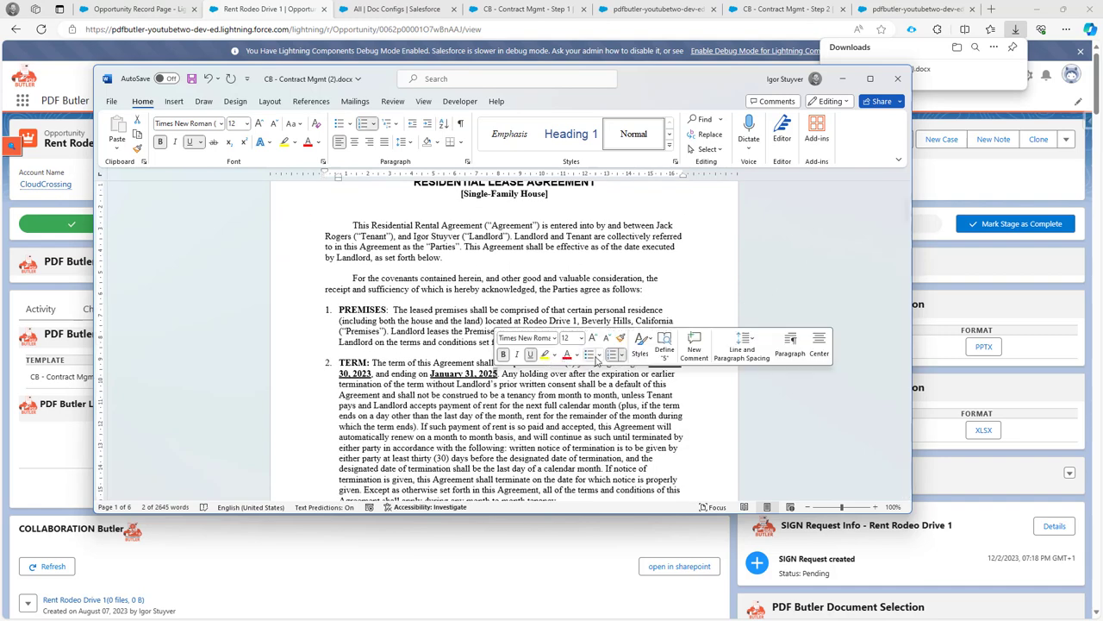
{"action": "type", "text": "6"}
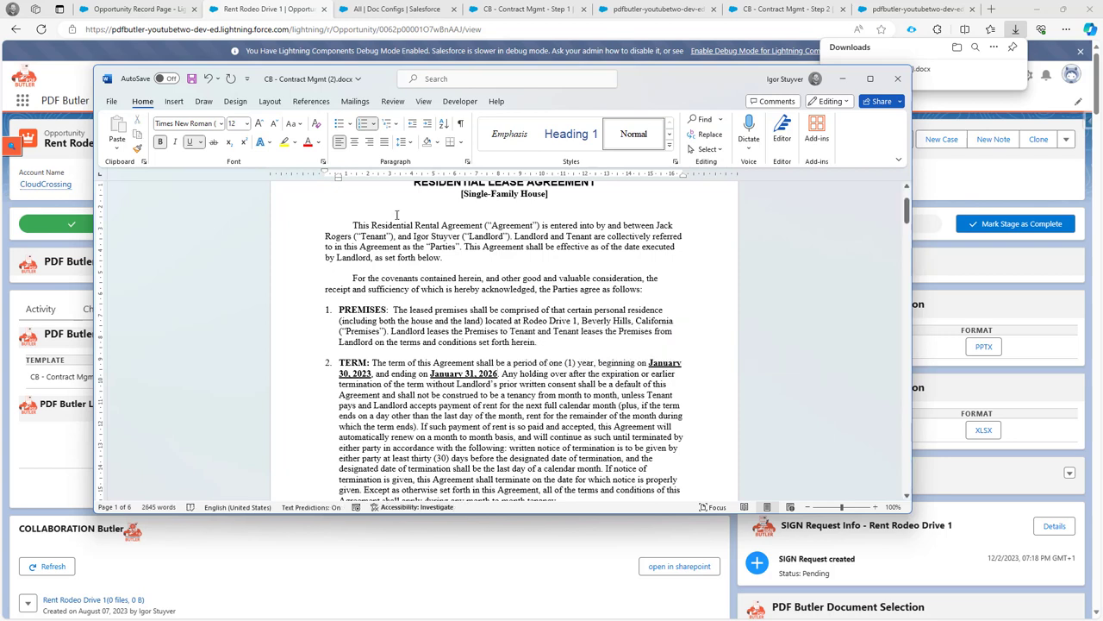
{"action": "left_click", "coordinate": [191, 81]}
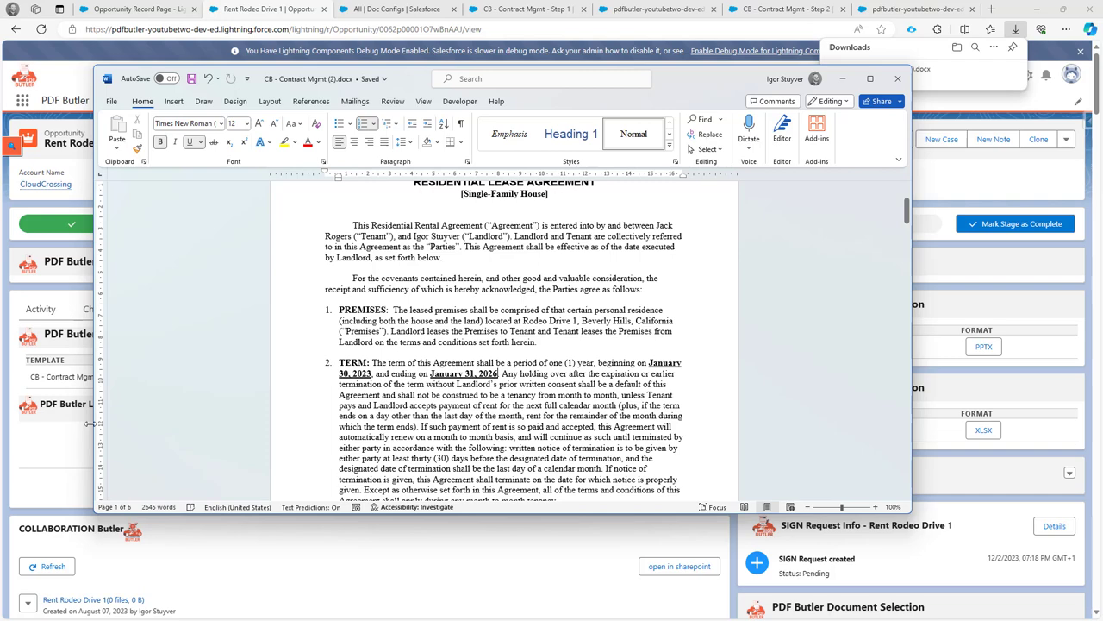
{"action": "left_click", "coordinate": [49, 447]}
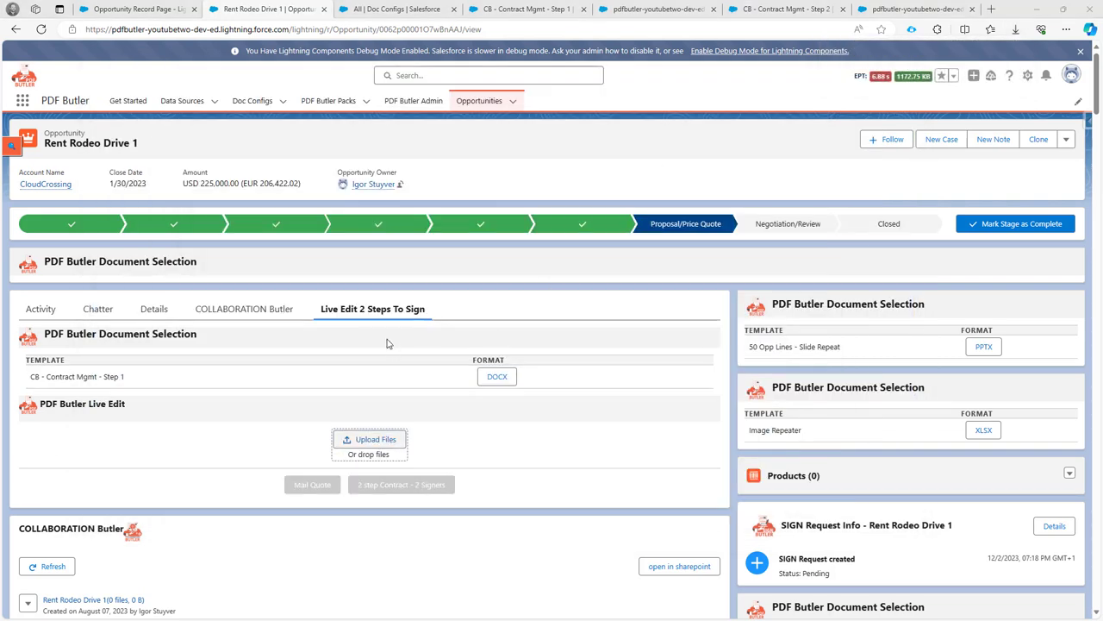
- Upload CB - Contract Mgmt (2).docx from Downloads under PDF Butler Live Edit
{"action": "left_click", "coordinate": [375, 439]}
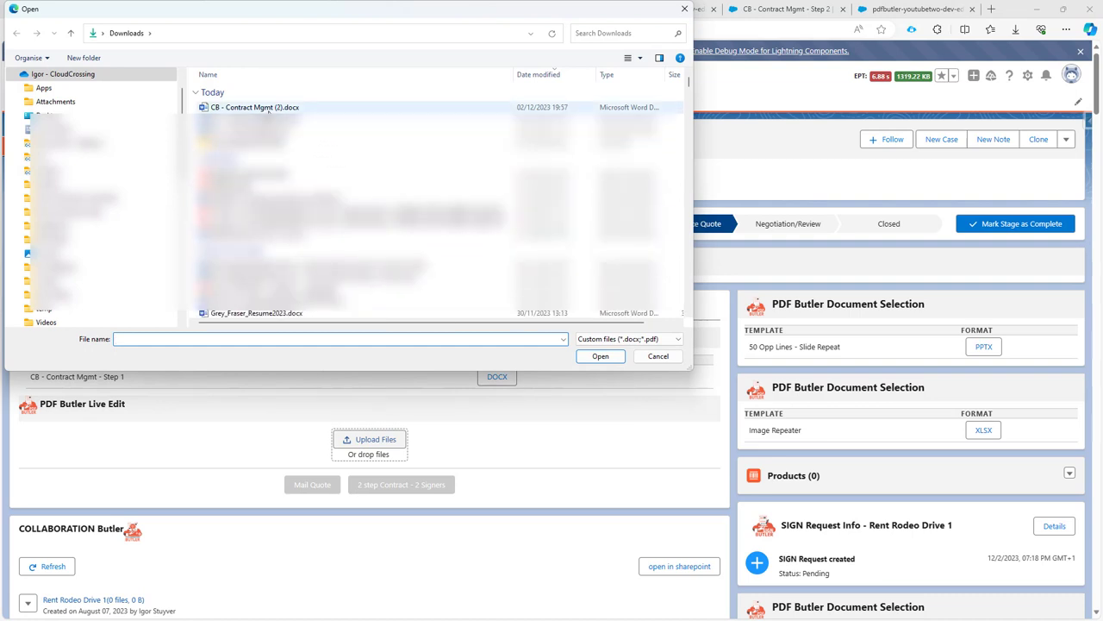
{"action": "double_click", "coordinate": [267, 110]}
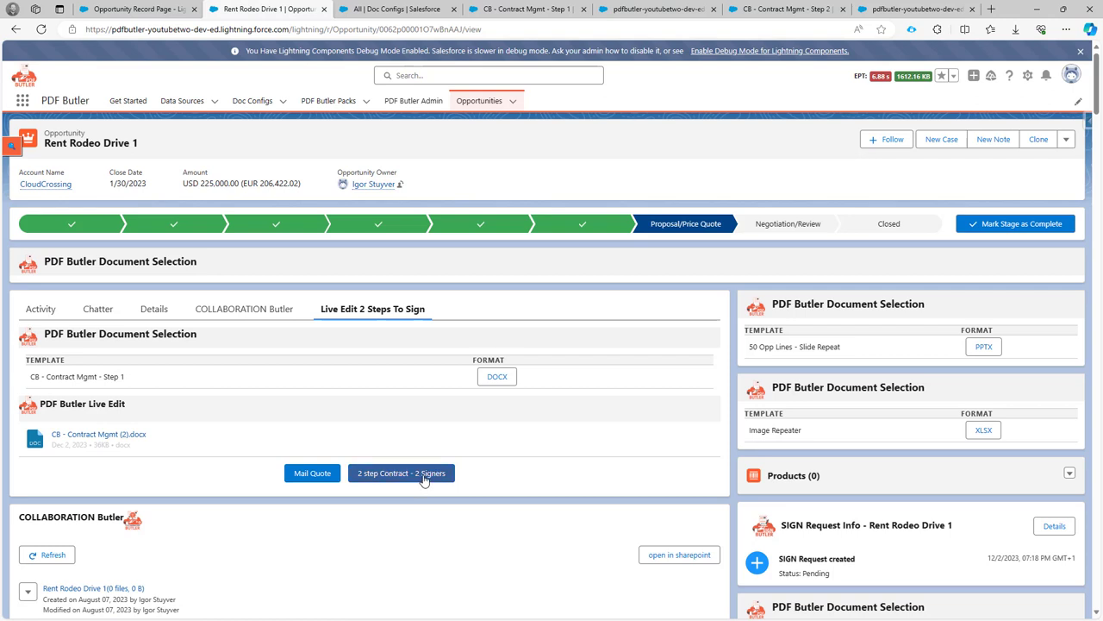
- Run '2 step Contract - 2 Signers' on the uploaded Live Edit file
{"action": "left_click", "coordinate": [421, 477]}
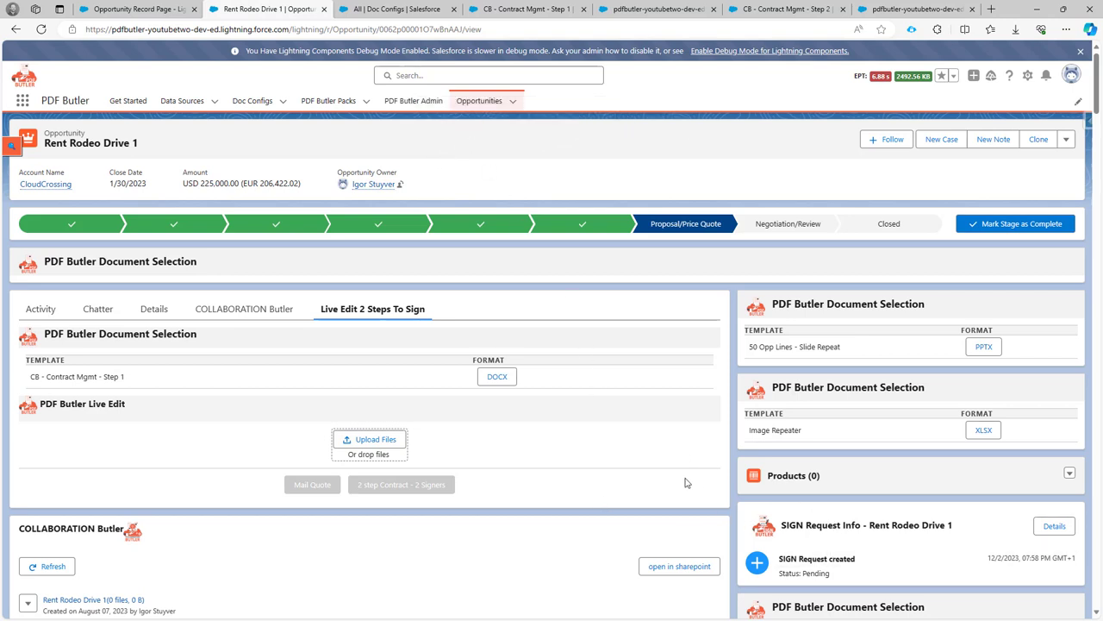
- Find the SIGN Butler app via the App Launcher search 'sign' and open it in a new tab
{"action": "left_click", "coordinate": [22, 101]}
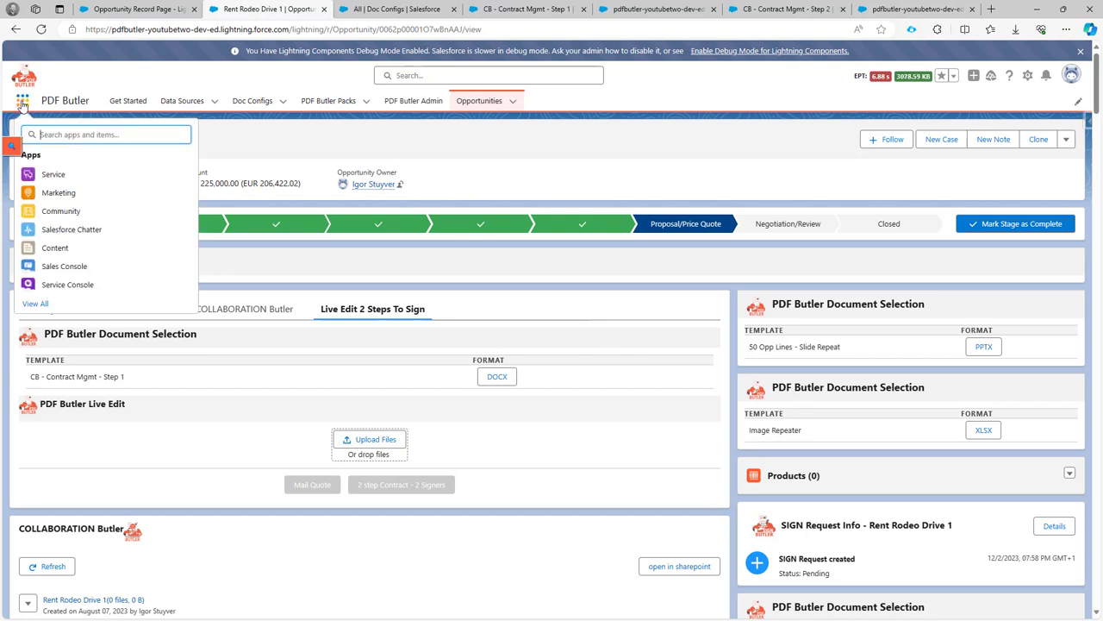
{"action": "type", "text": "sign"}
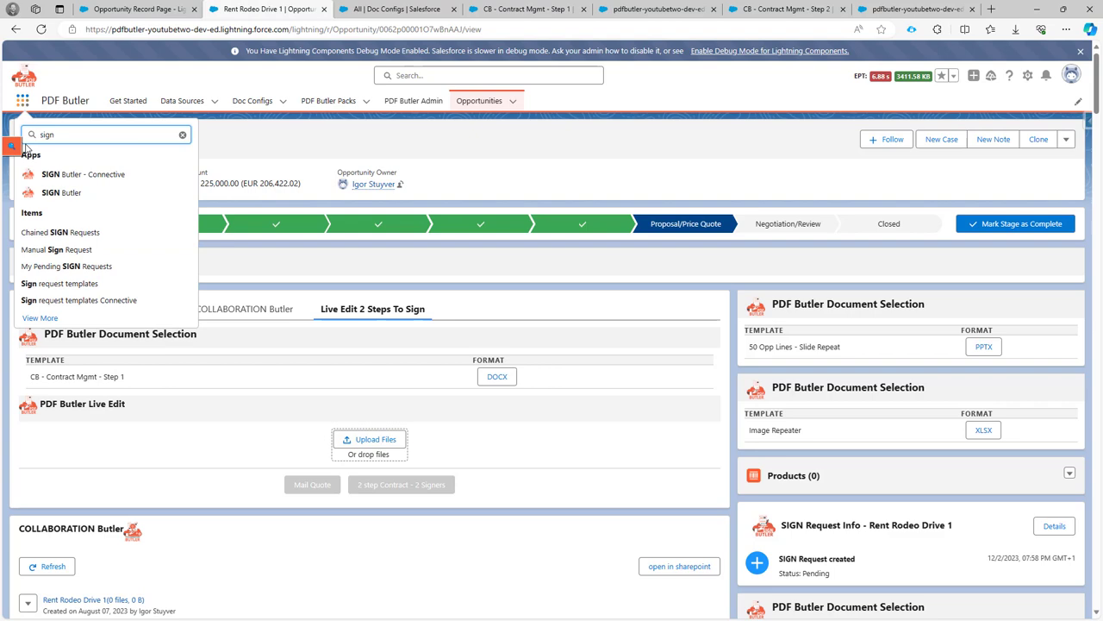
{"action": "right_click", "coordinate": [62, 194]}
{"action": "left_click", "coordinate": [95, 199]}
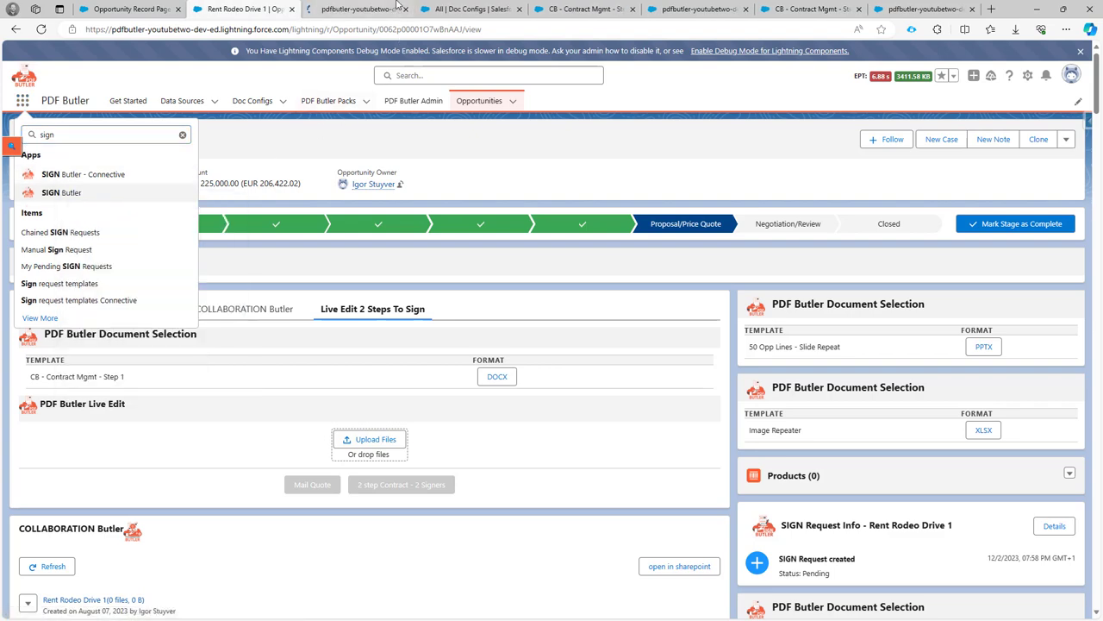
{"action": "left_click", "coordinate": [367, 9]}
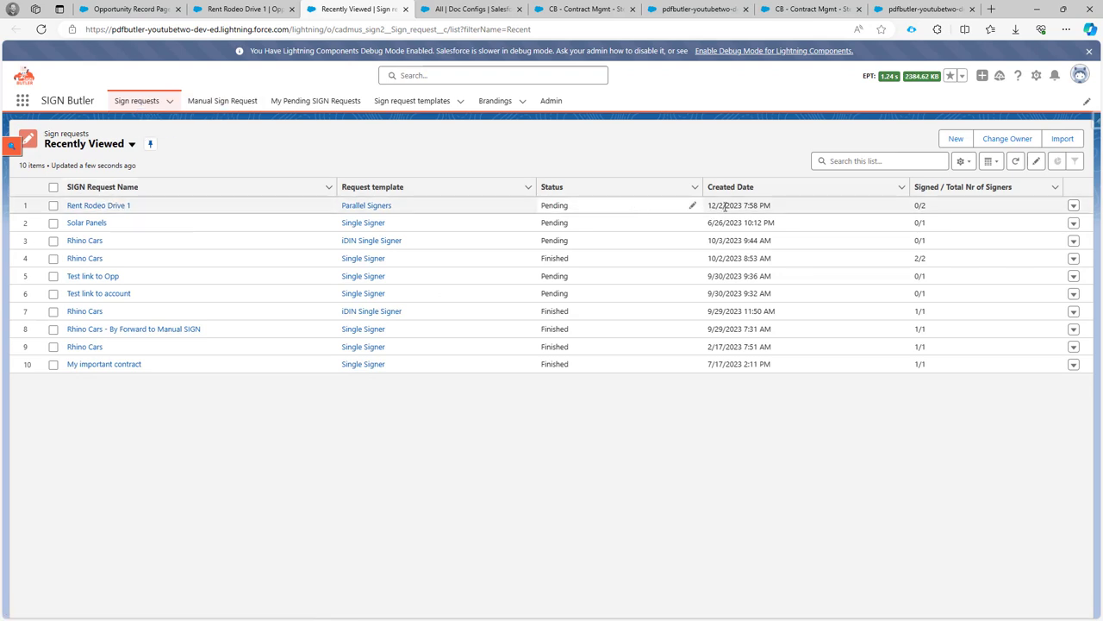
- Open the Rent Rodeo Drive 1 sign request and scroll through its details
{"action": "left_click", "coordinate": [108, 207]}
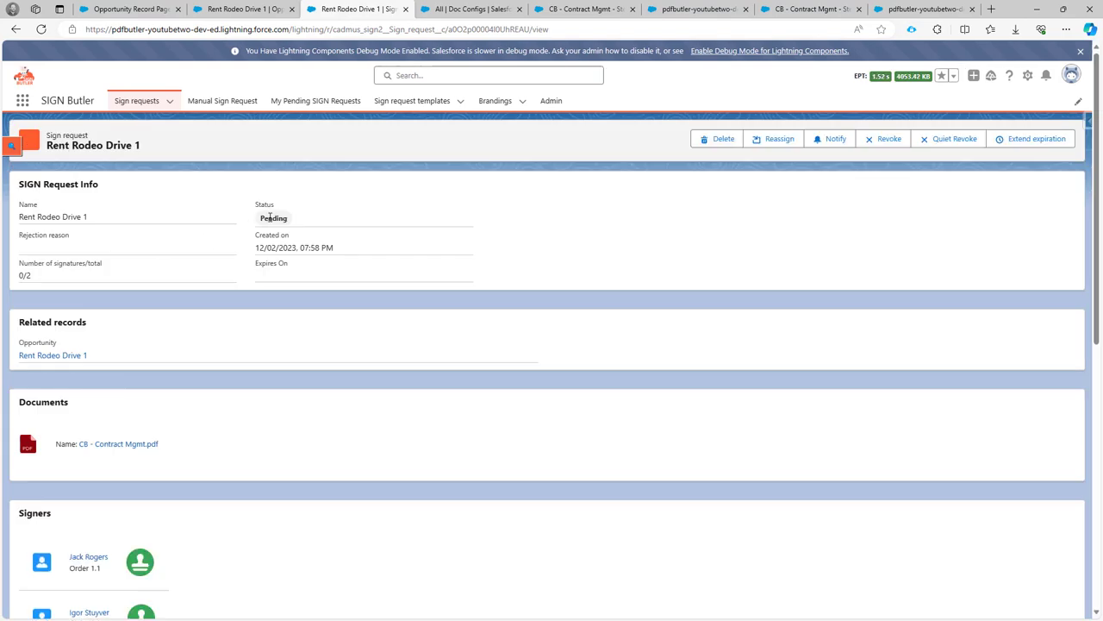
{"action": "scroll", "coordinate": [250, 258], "scroll_direction": "down", "scroll_amount": 6}
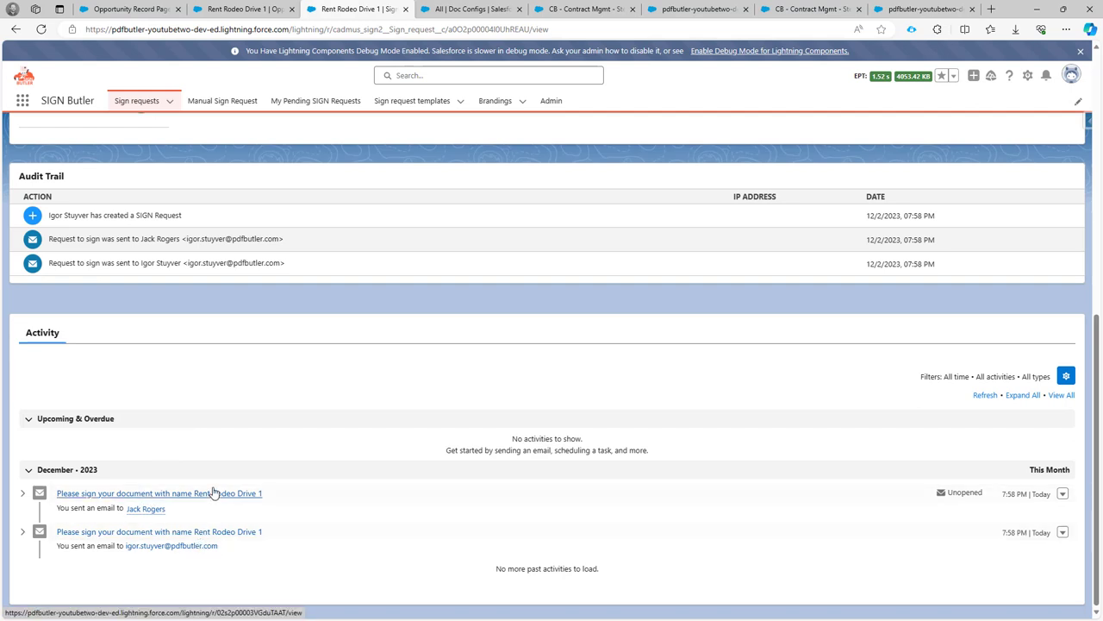
{"action": "scroll", "coordinate": [183, 342], "scroll_direction": "up", "scroll_amount": 3}
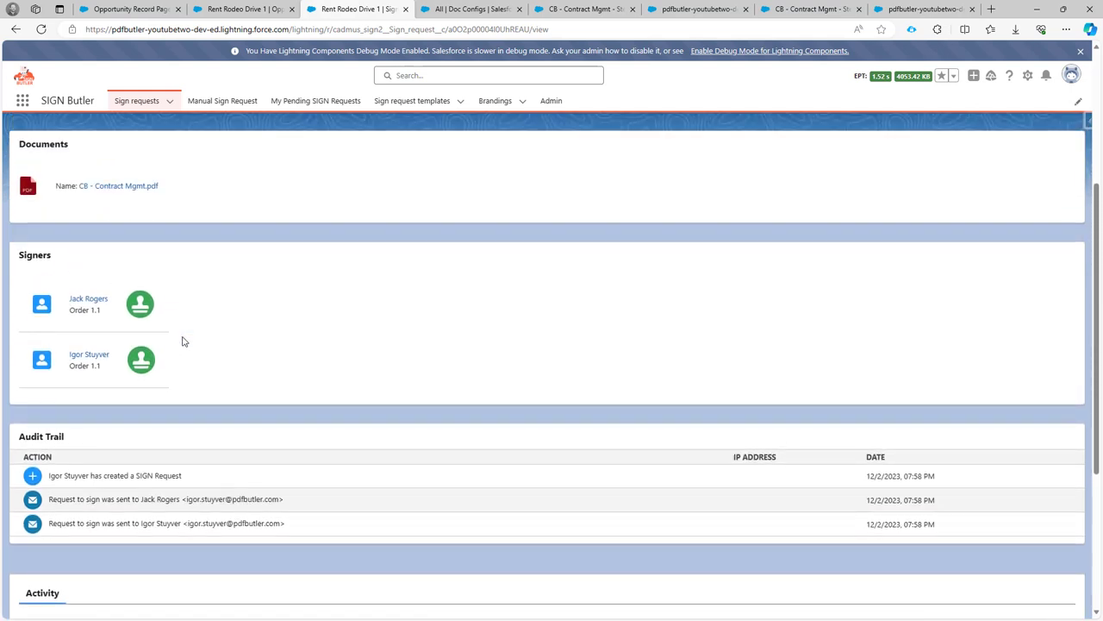
{"action": "scroll", "coordinate": [183, 341], "scroll_direction": "up", "scroll_amount": 3}
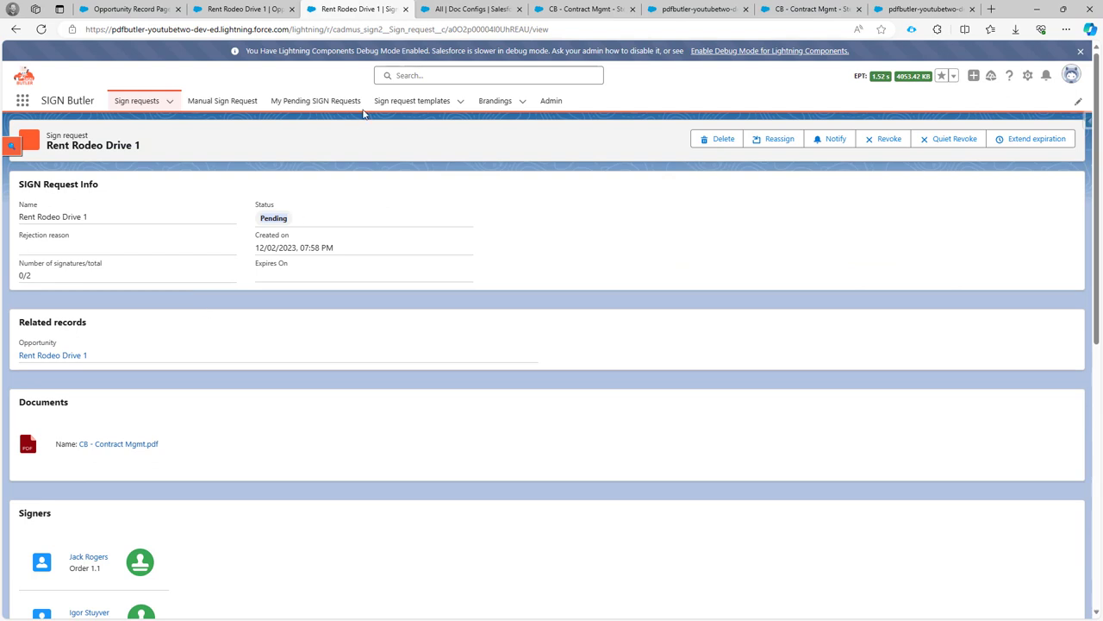
- Highlight 'Step 1' in the CB - Contract Mgmt - Step 1 config title, then switch to its editor
{"action": "left_click", "coordinate": [575, 15]}
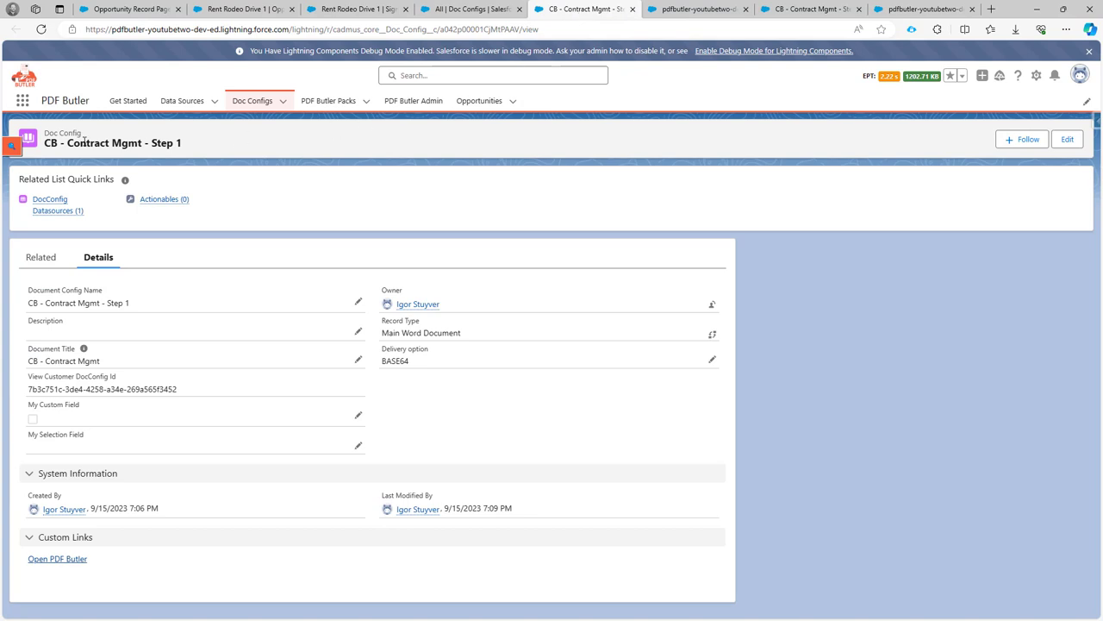
{"action": "left_click_drag", "start_coordinate": [69, 142], "coordinate": [121, 146]}
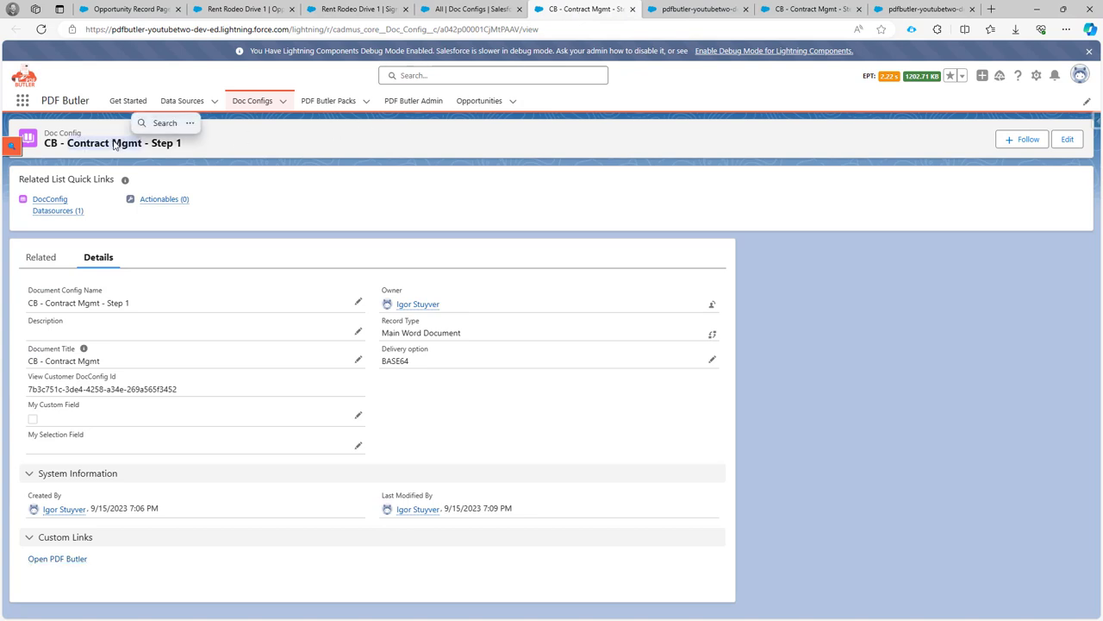
{"action": "double_click", "coordinate": [163, 147]}
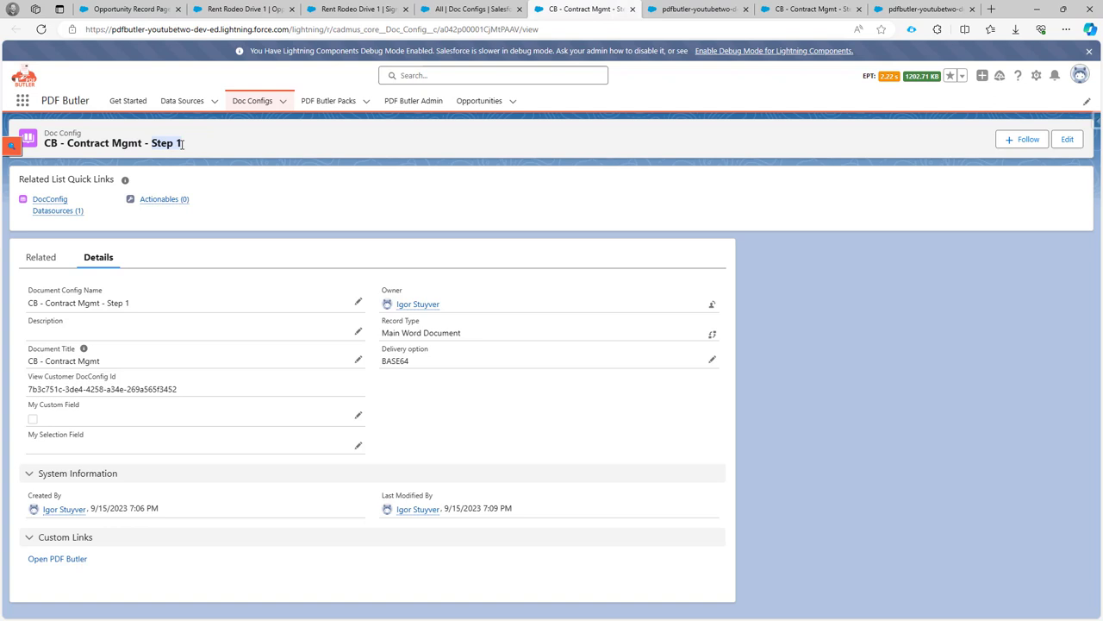
{"action": "left_click_drag", "start_coordinate": [182, 143], "coordinate": [184, 145]}
{"action": "left_click", "coordinate": [676, 13]}
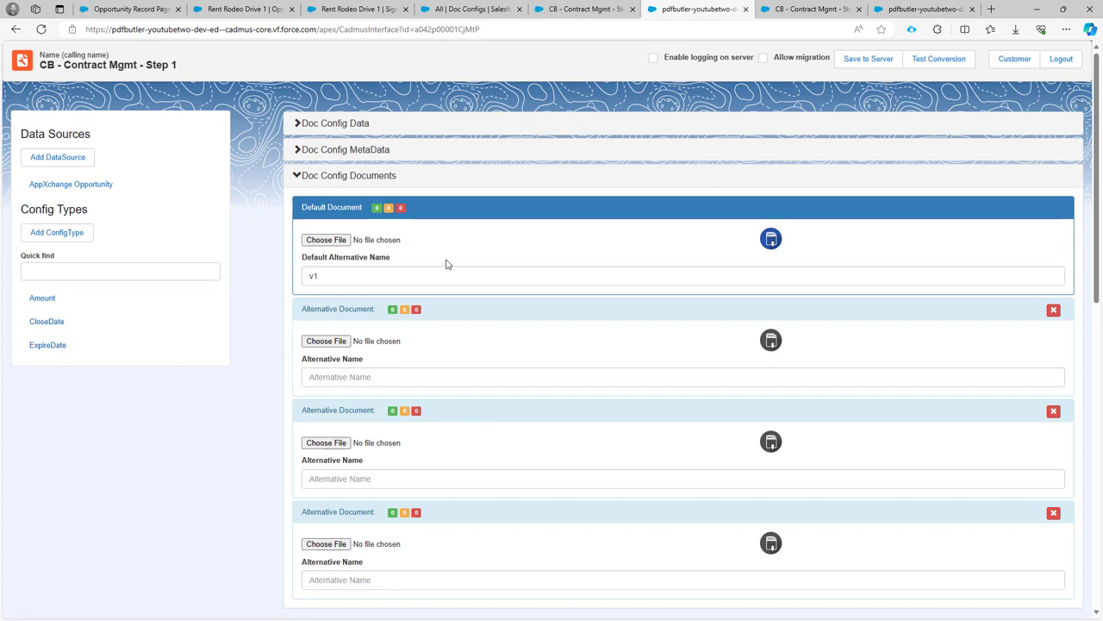
- Download the default Step 1 v1 document and open it in Word with editing enabled
{"action": "left_click", "coordinate": [769, 237]}
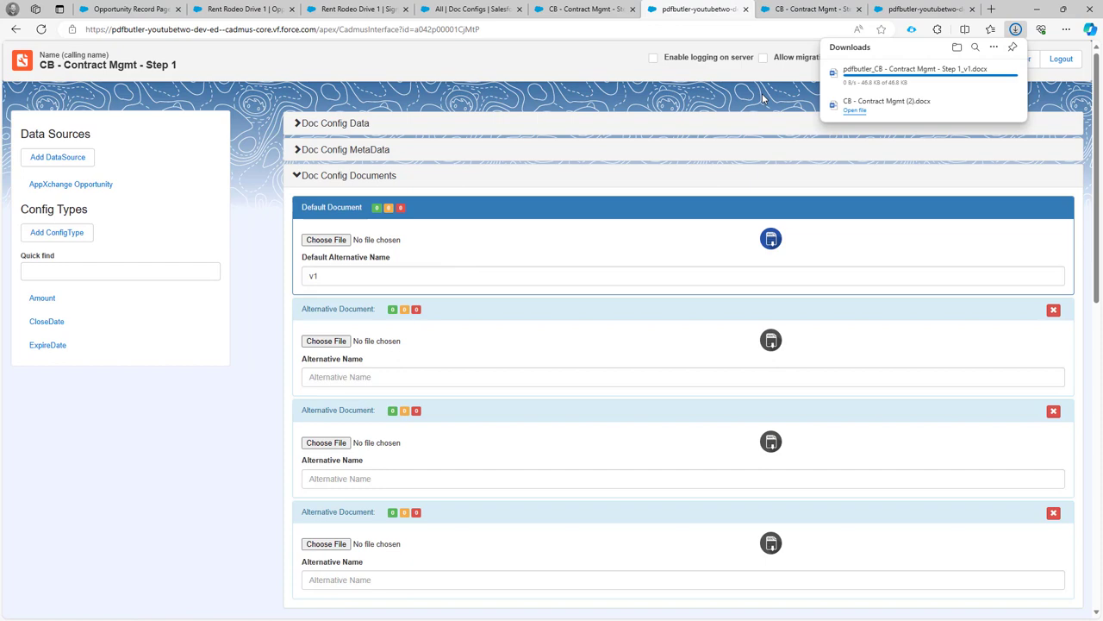
{"action": "left_click", "coordinate": [854, 80]}
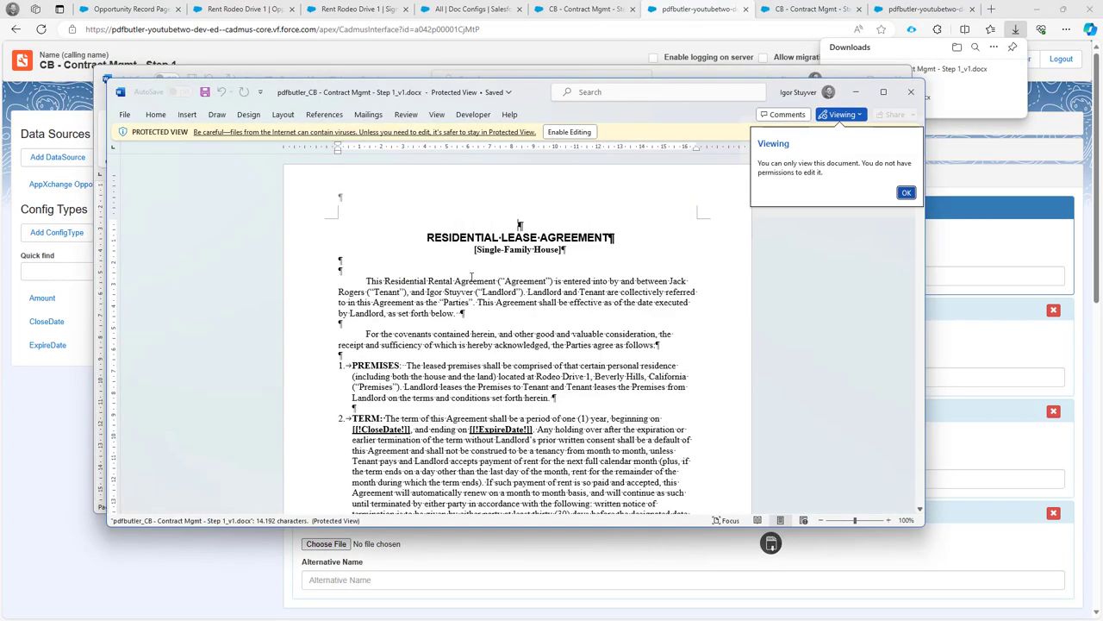
{"action": "left_click", "coordinate": [571, 131]}
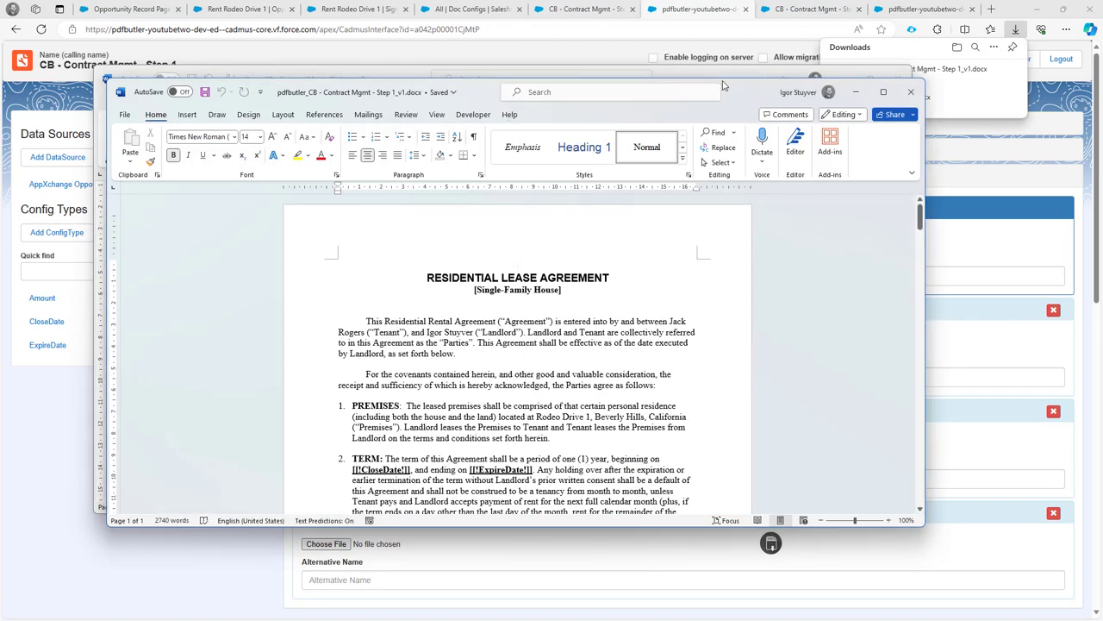
{"action": "mouse_move", "coordinate": [721, 84]}
{"action": "left_mouse_down"}
{"action": "mouse_move", "coordinate": [728, 93]}
{"action": "mouse_move", "coordinate": [719, 83]}
{"action": "left_mouse_up"}
- Highlight the [[!CloseDate!]], [[!Today!]], [[!Signer1!]] and bank form fields, then close Word
{"action": "scroll", "coordinate": [357, 383], "scroll_direction": "down", "scroll_amount": 3}
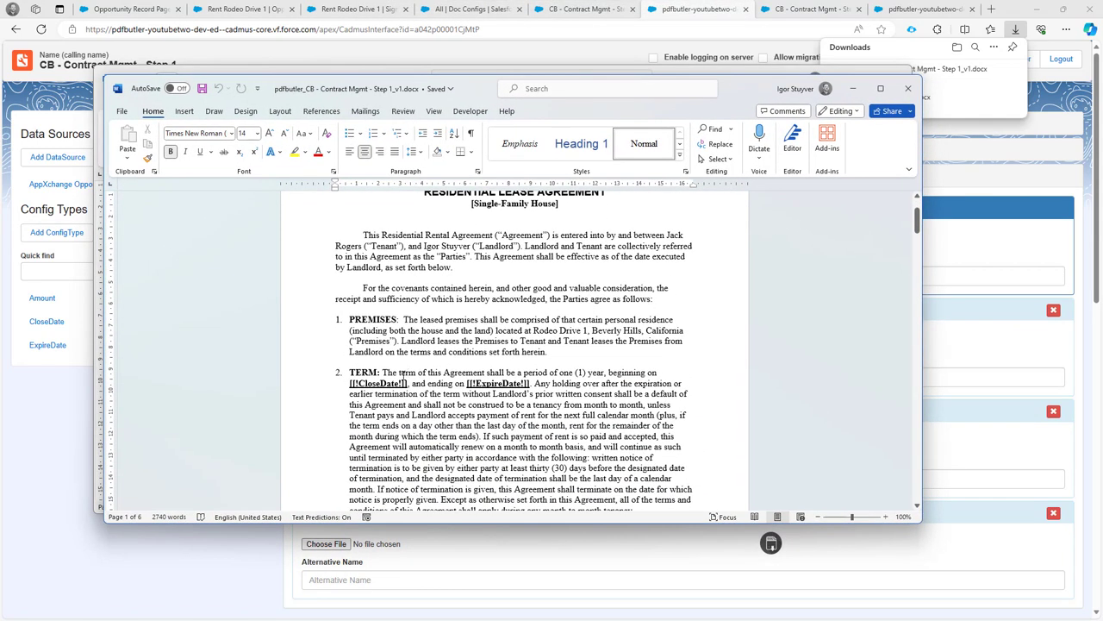
{"action": "left_click_drag", "start_coordinate": [359, 383], "coordinate": [530, 382]}
{"action": "scroll", "coordinate": [874, 292], "scroll_direction": "down", "scroll_amount": 6}
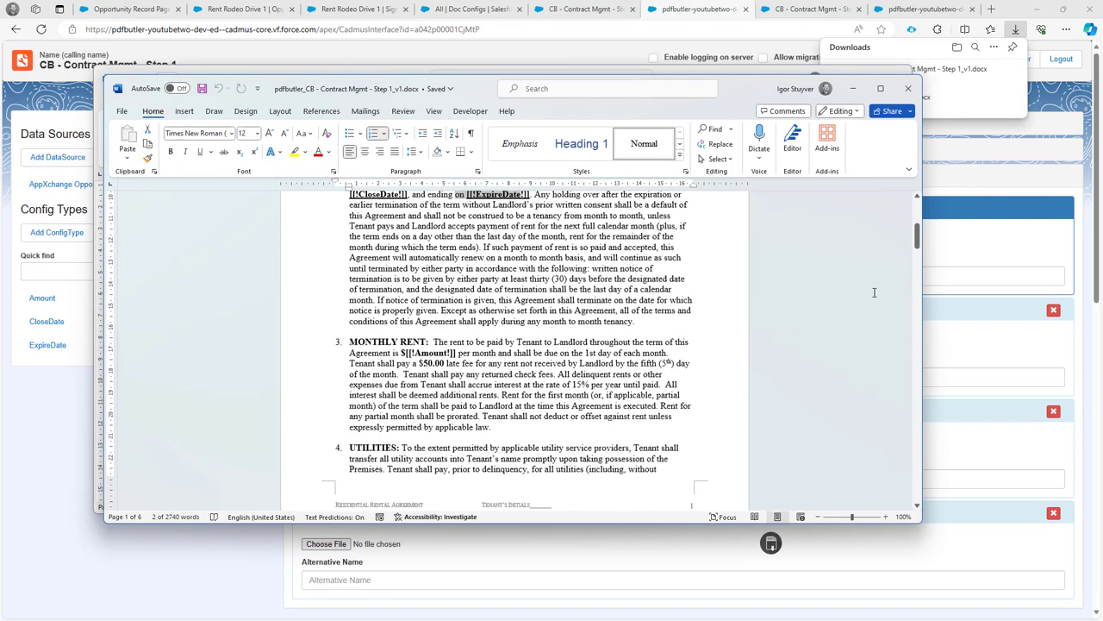
{"action": "scroll", "coordinate": [874, 292], "scroll_direction": "down", "scroll_amount": 15}
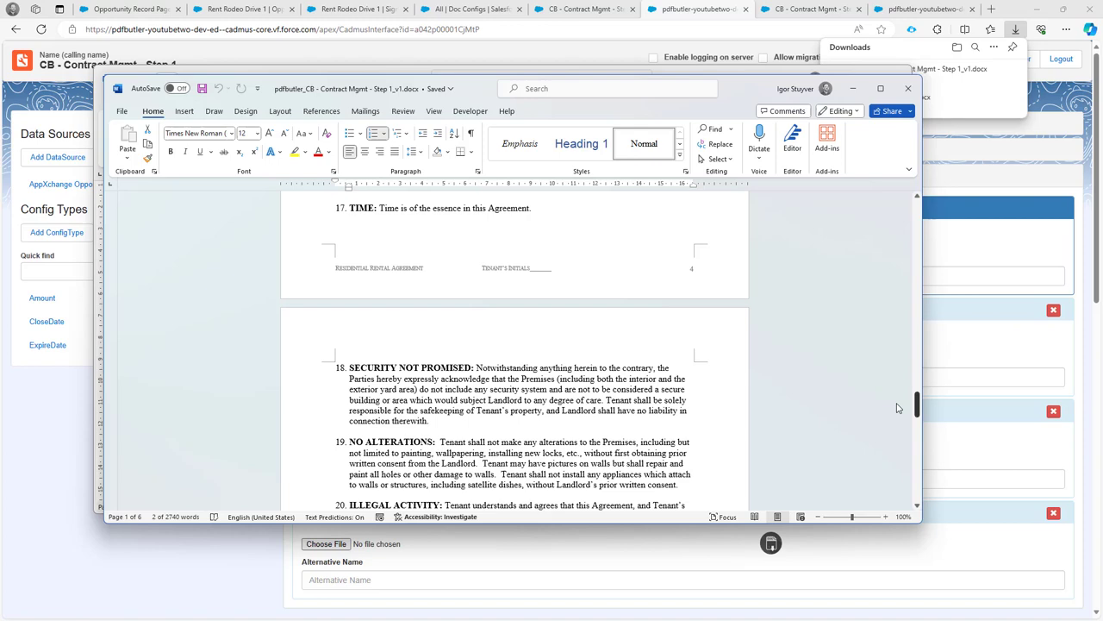
{"action": "mouse_move", "coordinate": [896, 408]}
{"action": "left_mouse_down"}
{"action": "mouse_move", "coordinate": [915, 431]}
{"action": "mouse_move", "coordinate": [917, 473]}
{"action": "left_mouse_up"}
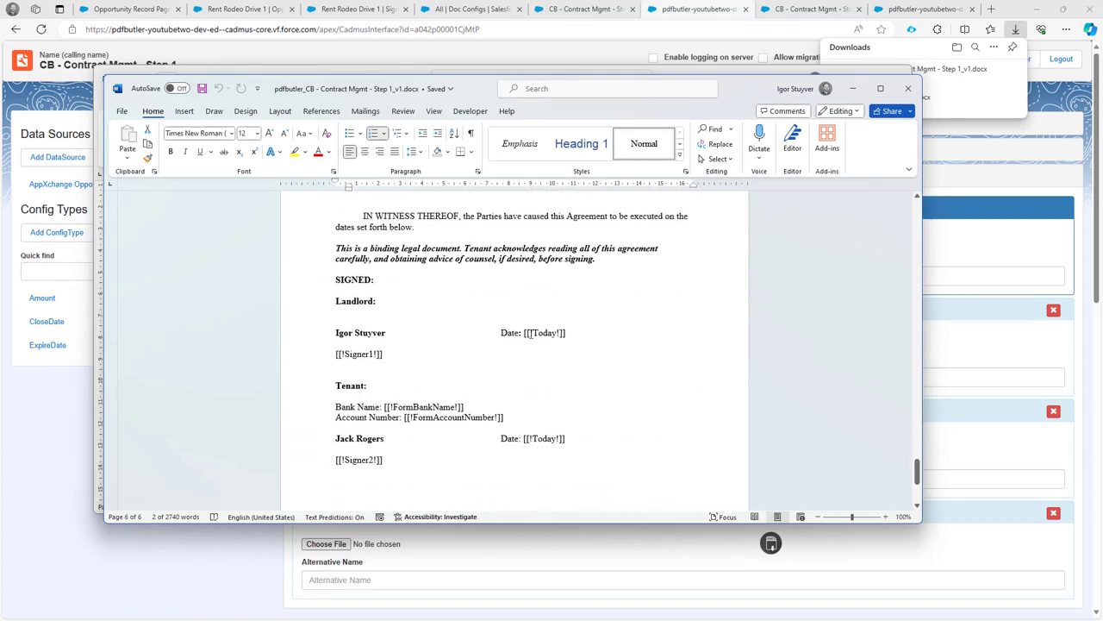
{"action": "double_click", "coordinate": [533, 333]}
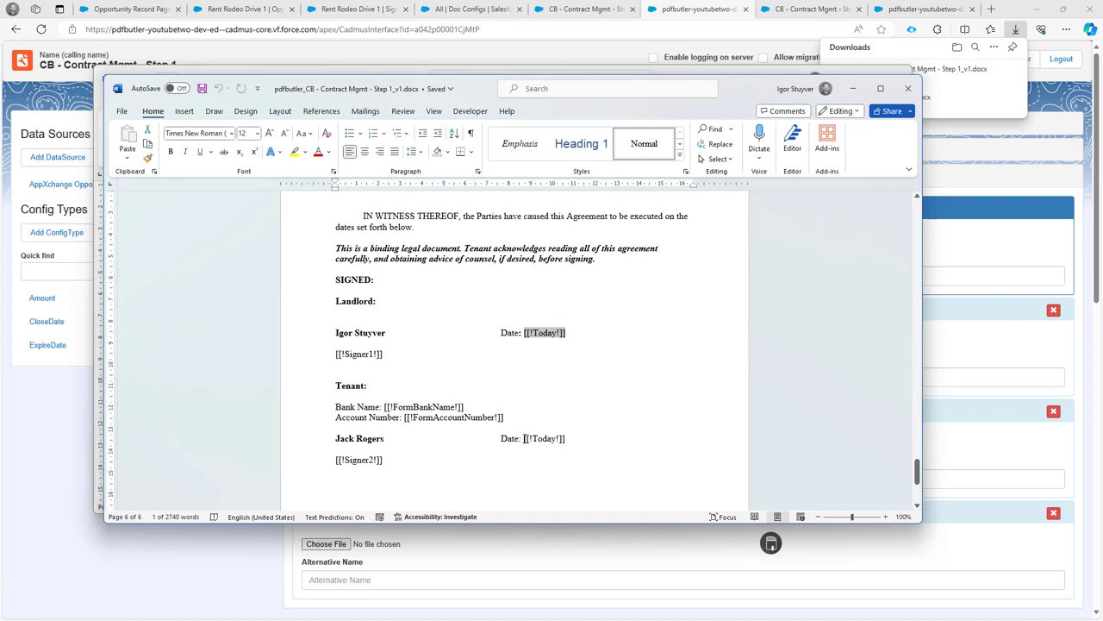
{"action": "left_click_drag", "start_coordinate": [524, 438], "coordinate": [569, 439]}
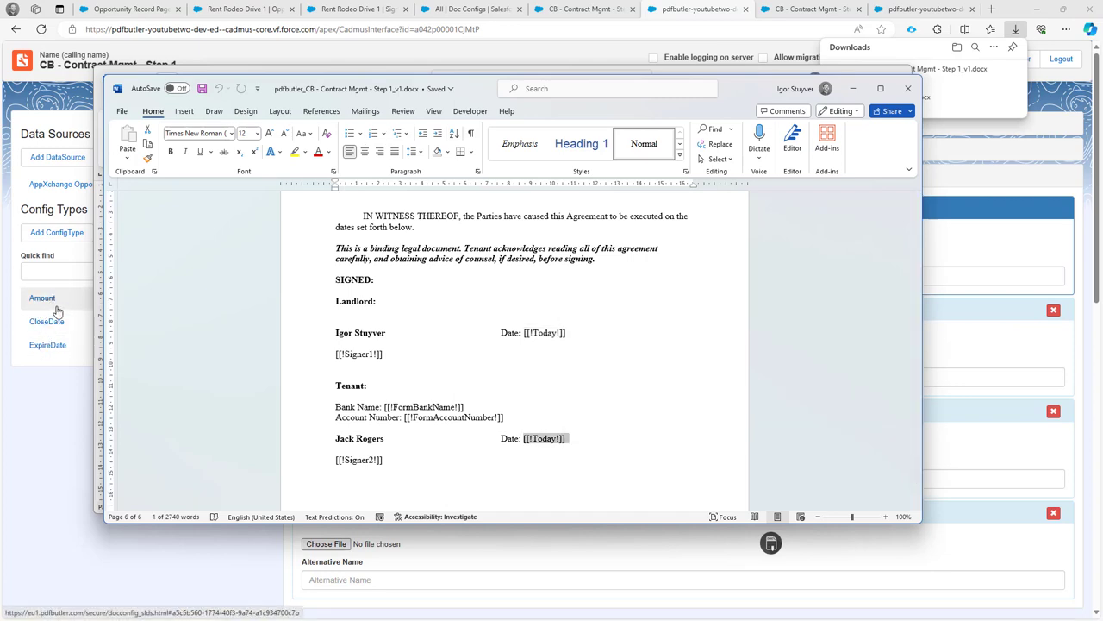
{"action": "left_click_drag", "start_coordinate": [336, 355], "coordinate": [384, 354]}
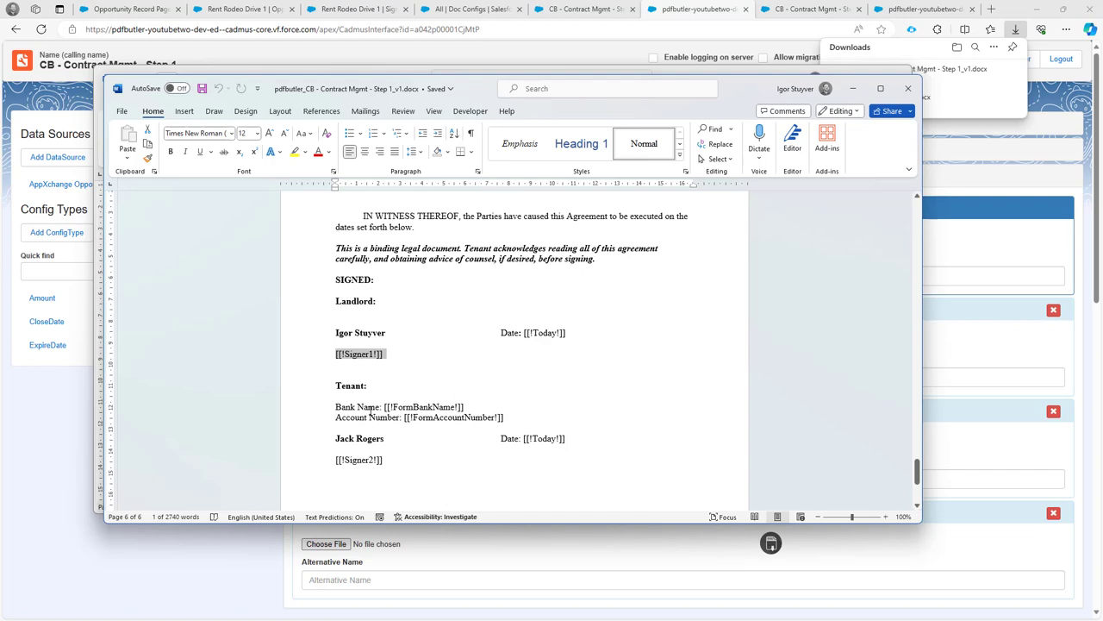
{"action": "left_click_drag", "start_coordinate": [310, 417], "coordinate": [310, 405]}
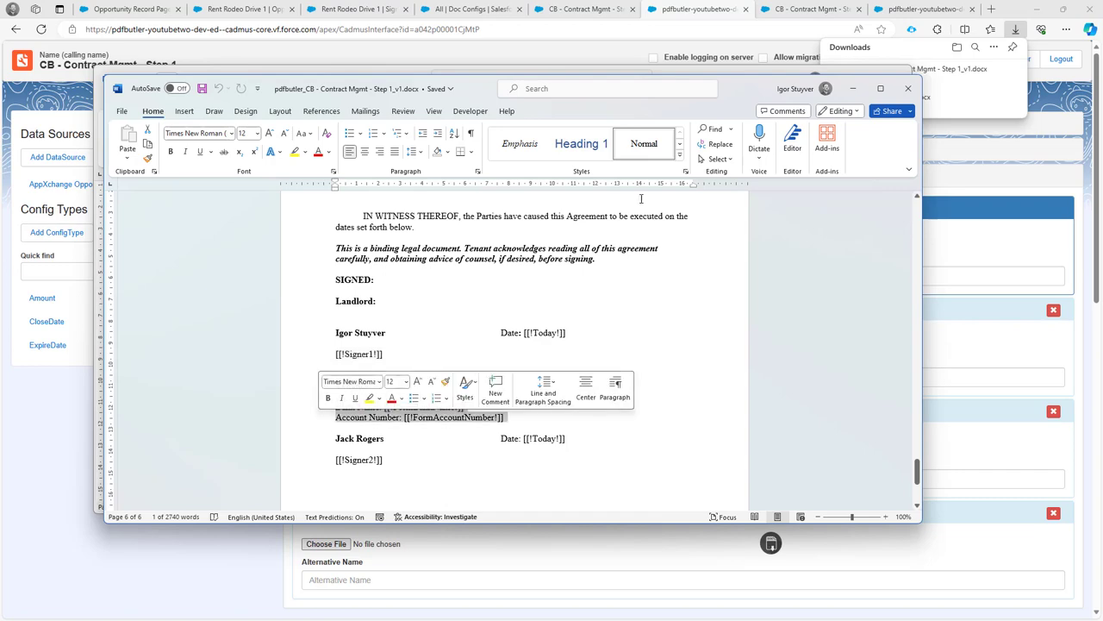
{"action": "left_click", "coordinate": [908, 88]}
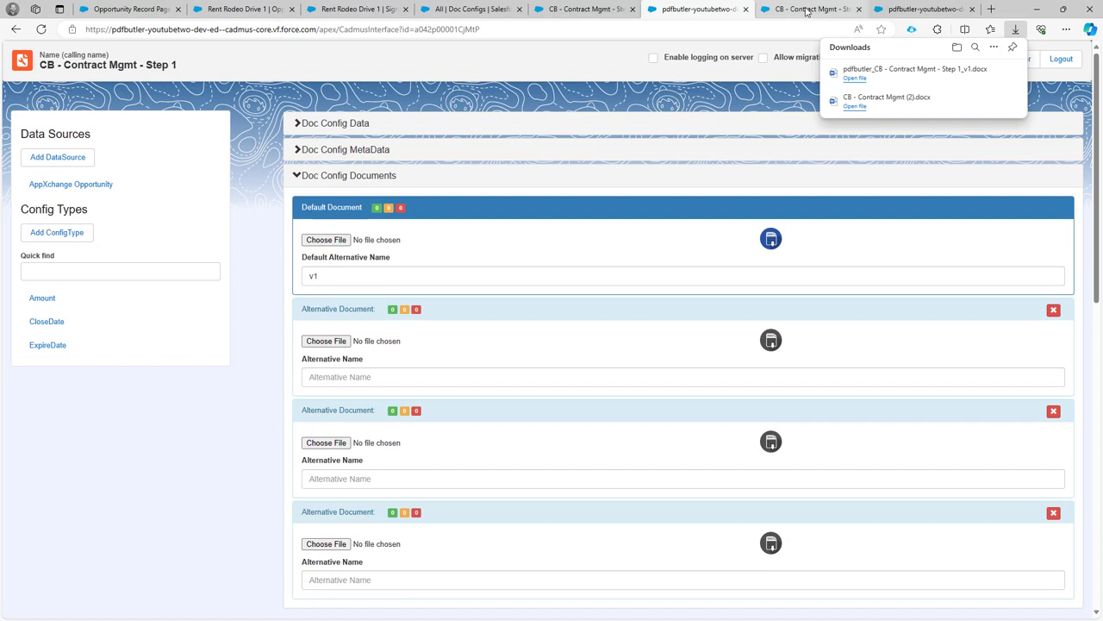
- Open the Step 2 config editor and step through Today, Signer1, Signer2, FormBankName and FormAccountNumber
{"action": "left_click", "coordinate": [809, 10]}
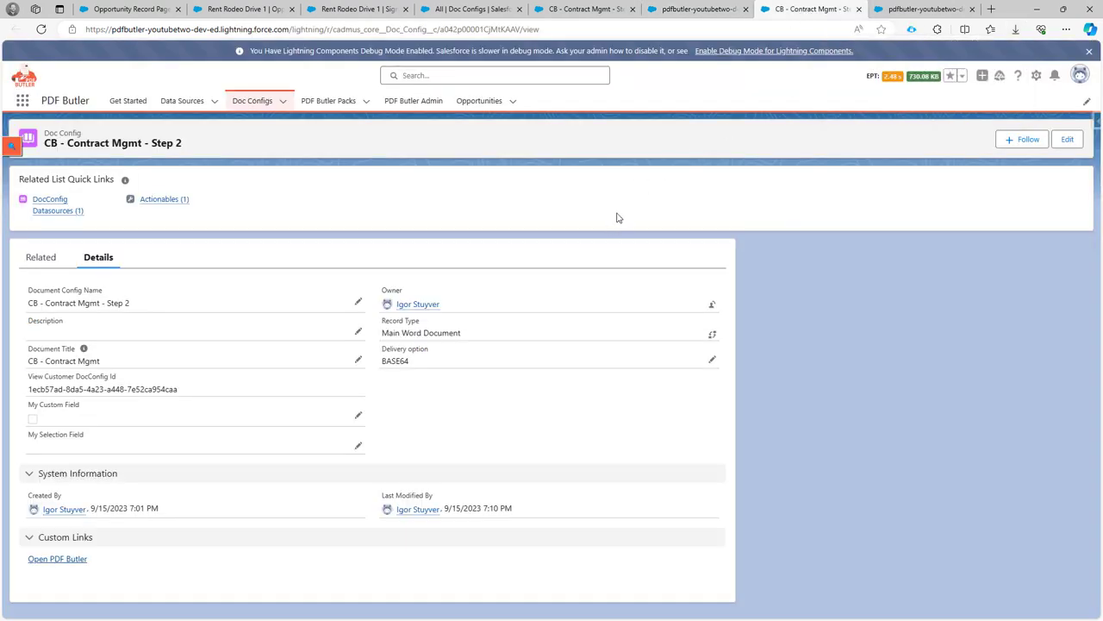
{"action": "left_click", "coordinate": [911, 10]}
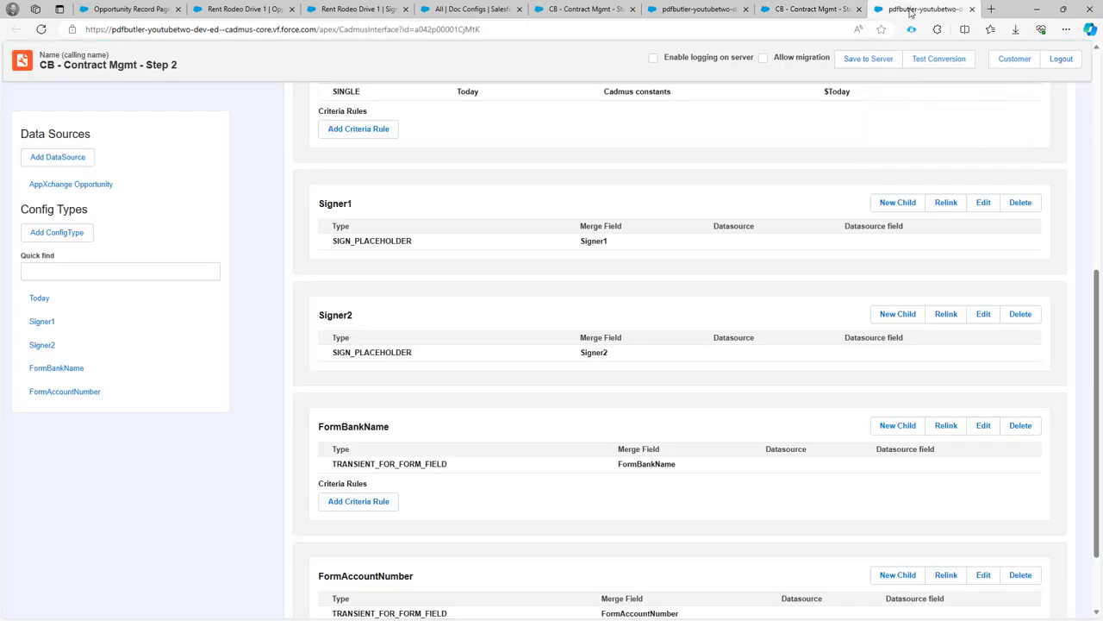
{"action": "left_click", "coordinate": [38, 302]}
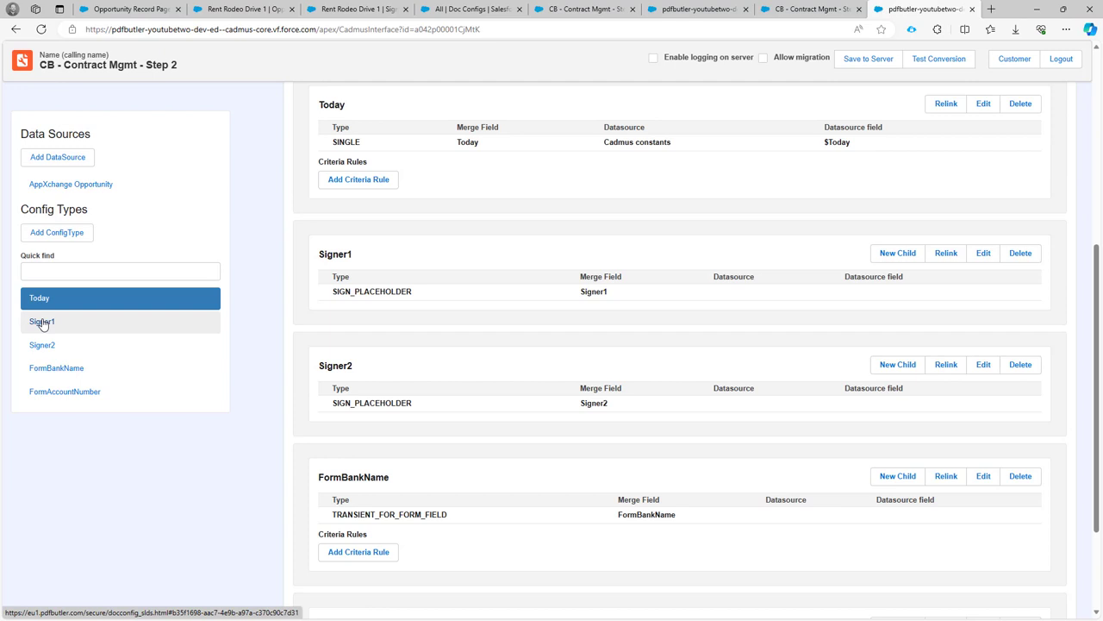
{"action": "left_click", "coordinate": [41, 321]}
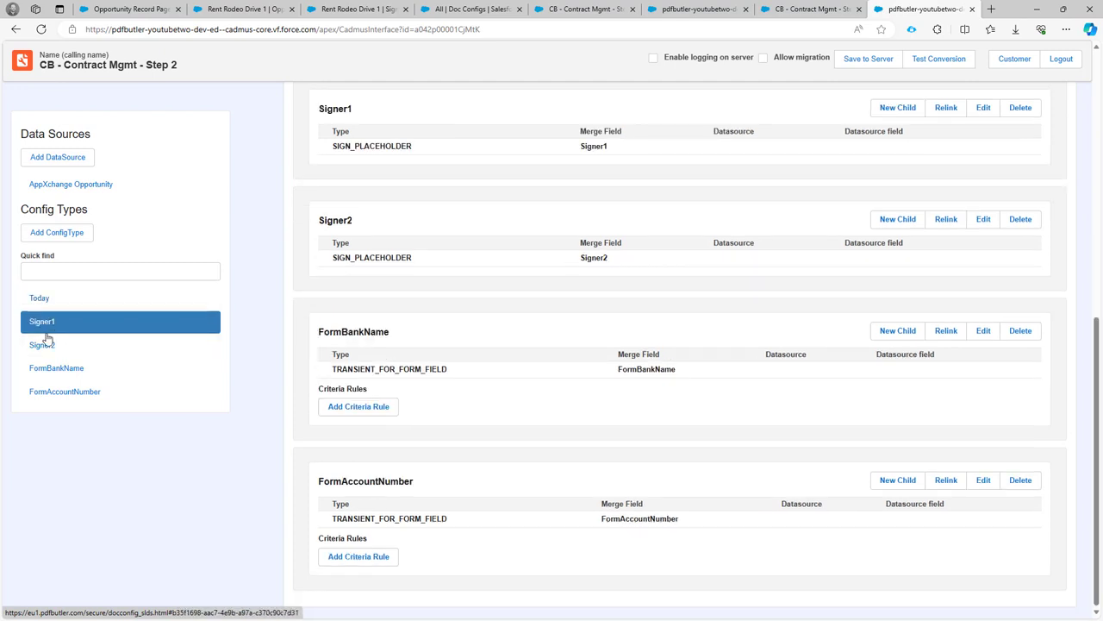
{"action": "left_click", "coordinate": [44, 346]}
{"action": "left_click", "coordinate": [52, 368]}
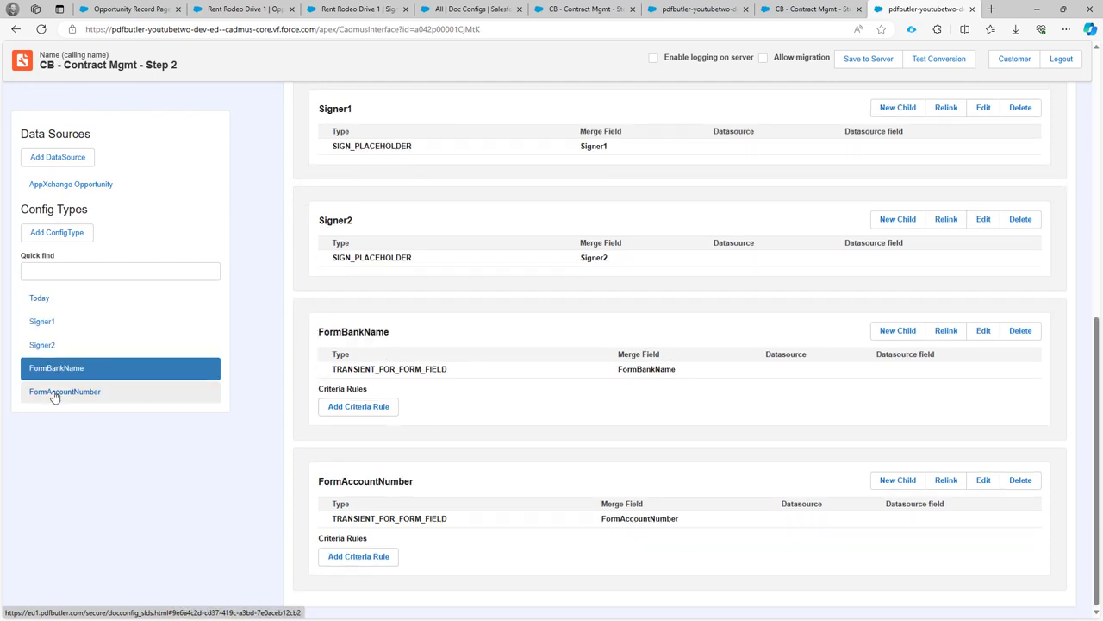
{"action": "left_click", "coordinate": [52, 391]}
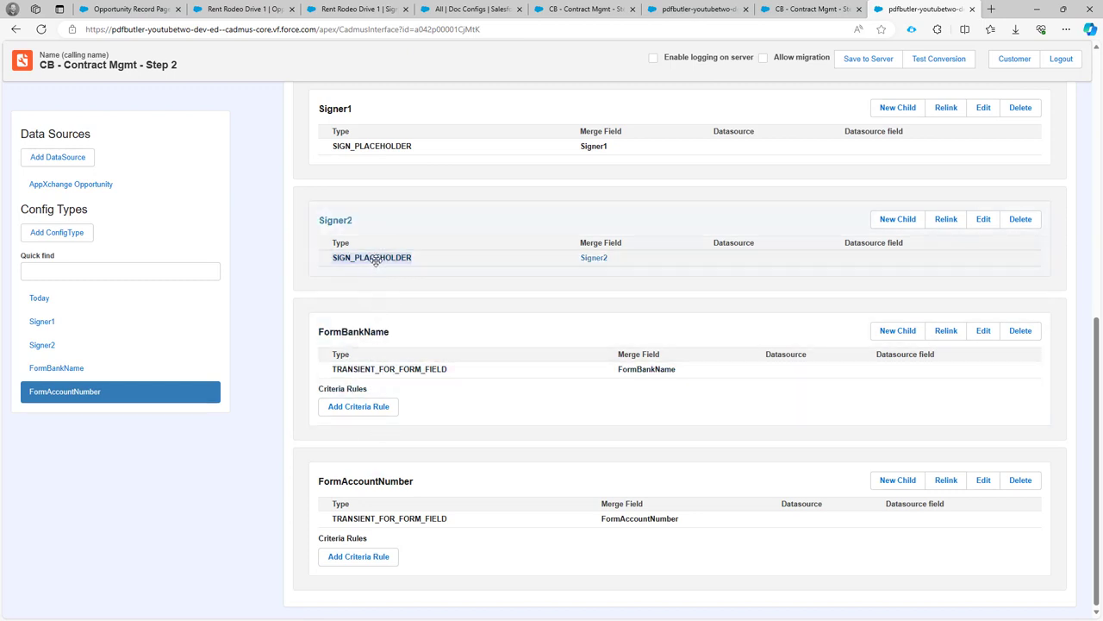
{"action": "left_click_drag", "start_coordinate": [371, 257], "coordinate": [411, 148]}
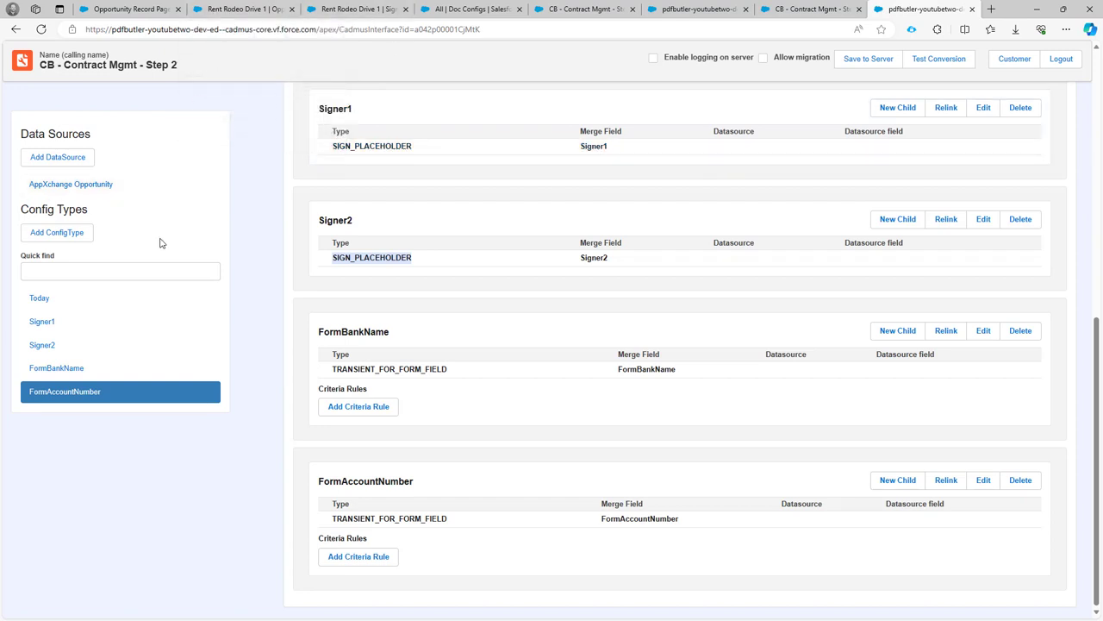
- Expand the doc config's uploaded documents and highlight the default document's alternative name 'main'
{"action": "scroll", "coordinate": [379, 173], "scroll_direction": "up", "scroll_amount": 4}
{"action": "scroll", "coordinate": [378, 173], "scroll_direction": "up", "scroll_amount": 3}
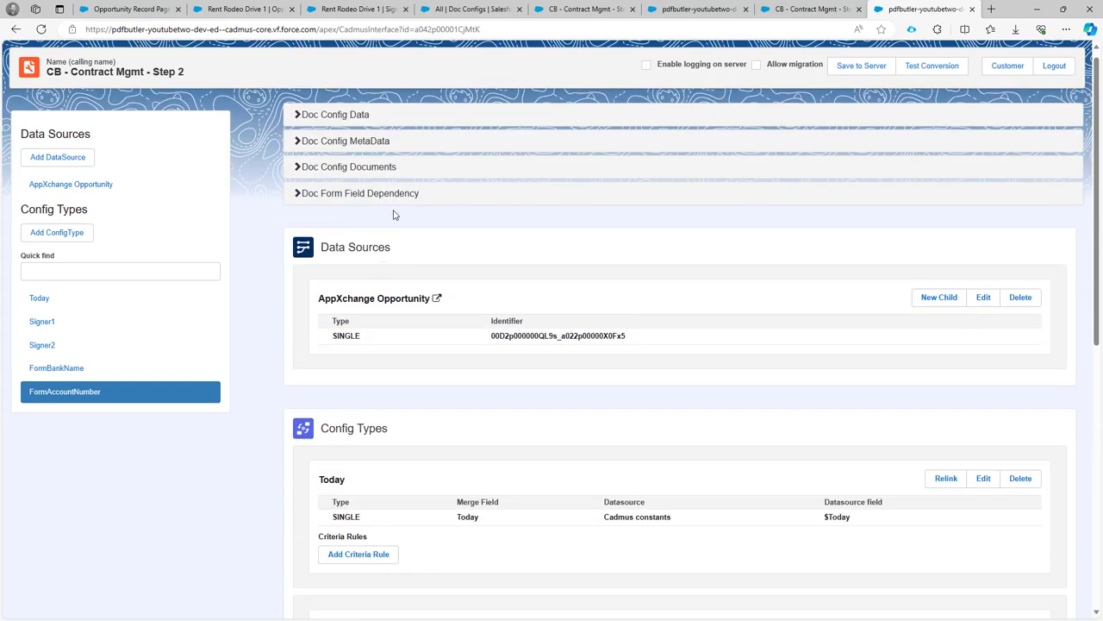
{"action": "left_click", "coordinate": [369, 169]}
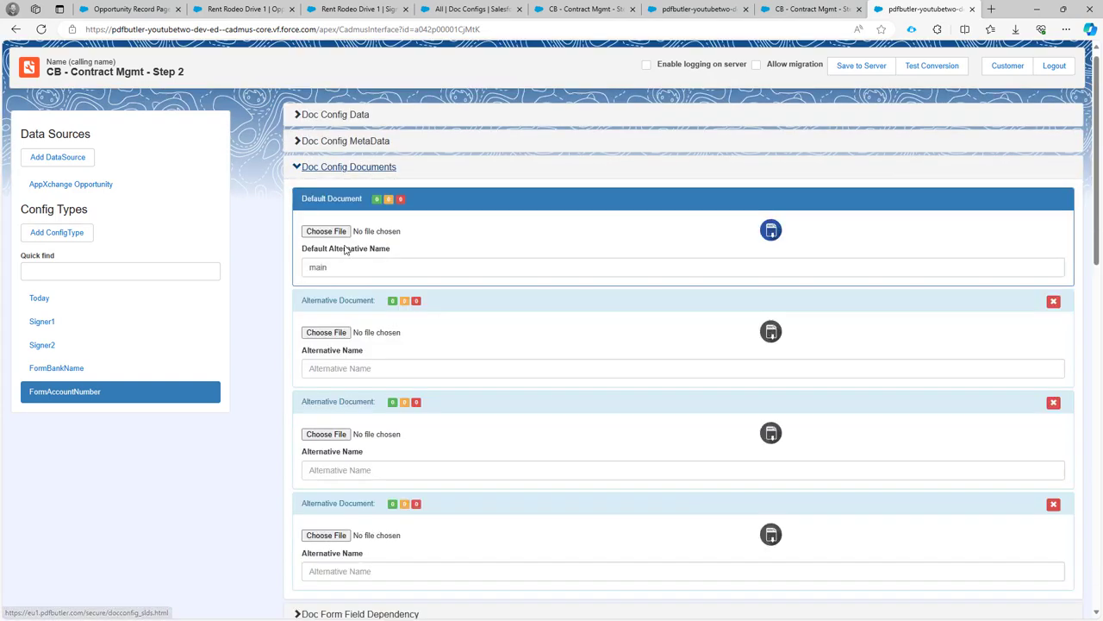
{"action": "left_click_drag", "start_coordinate": [337, 267], "coordinate": [308, 268]}
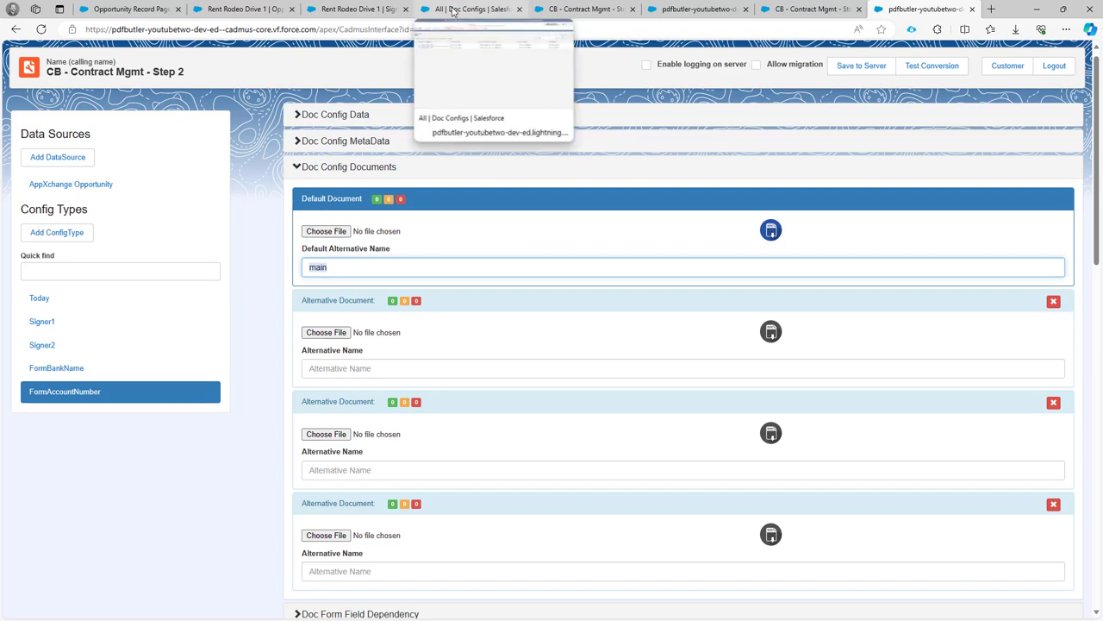
- Go back to the Rent Rodeo Drive 1 opportunity and dismiss the search suggestions
{"action": "left_click", "coordinate": [358, 10]}
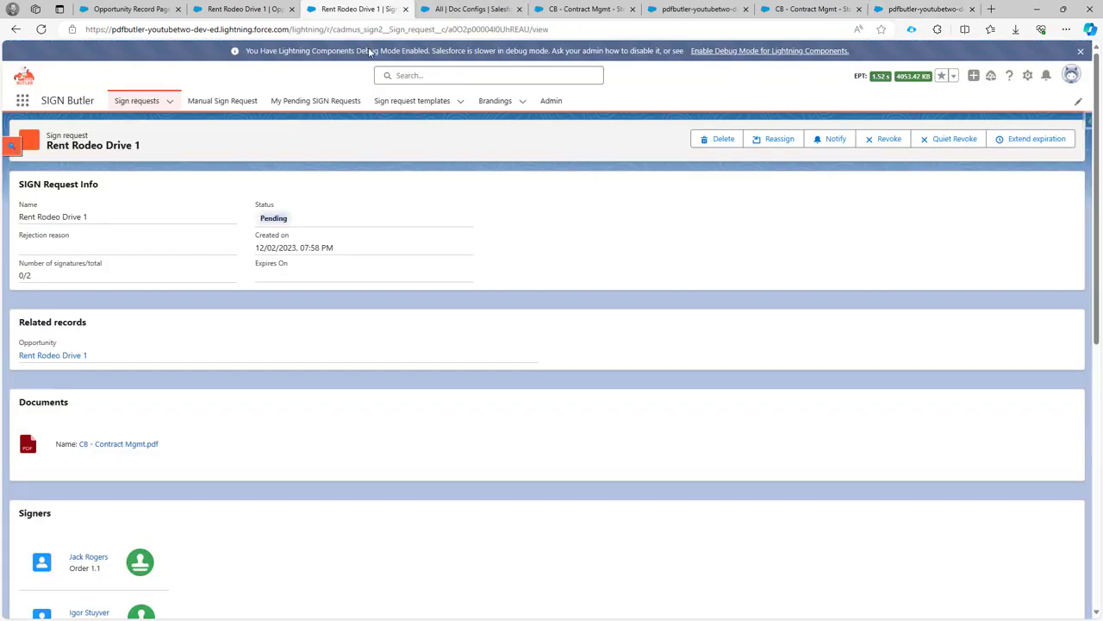
{"action": "left_click", "coordinate": [246, 11]}
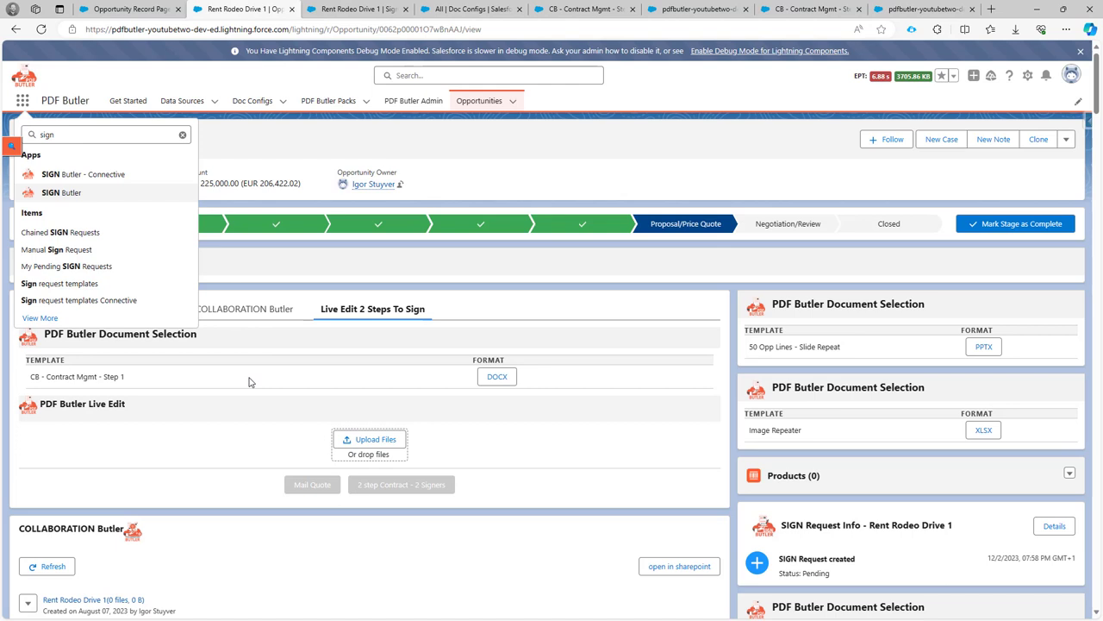
{"action": "left_click", "coordinate": [256, 423]}
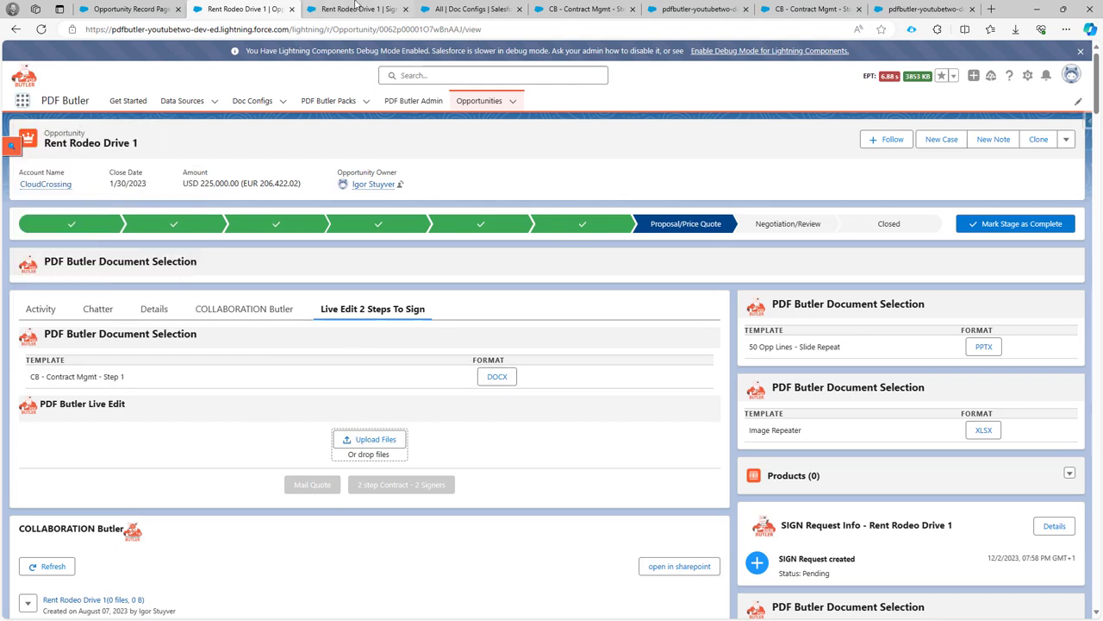
- Inspect the Opportunity Record Page components, including the Live Edit pack IDs, in Lightning App Builder
{"action": "left_click", "coordinate": [146, 10]}
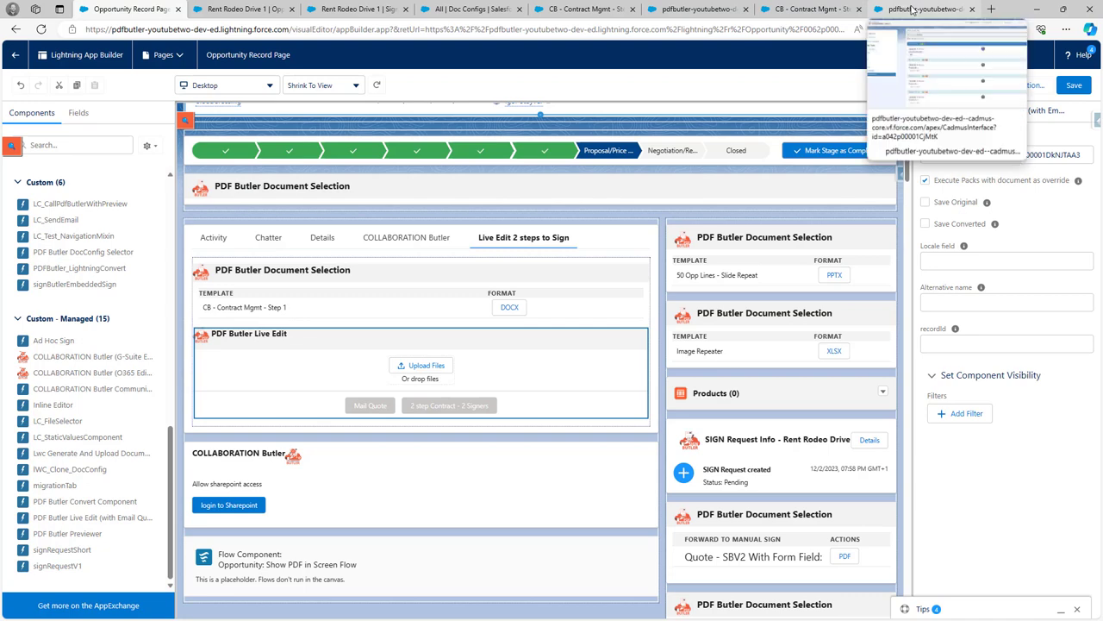
- Return to the CB - Contract Mgmt - Step 2 doc config
{"action": "left_click", "coordinate": [884, 12]}
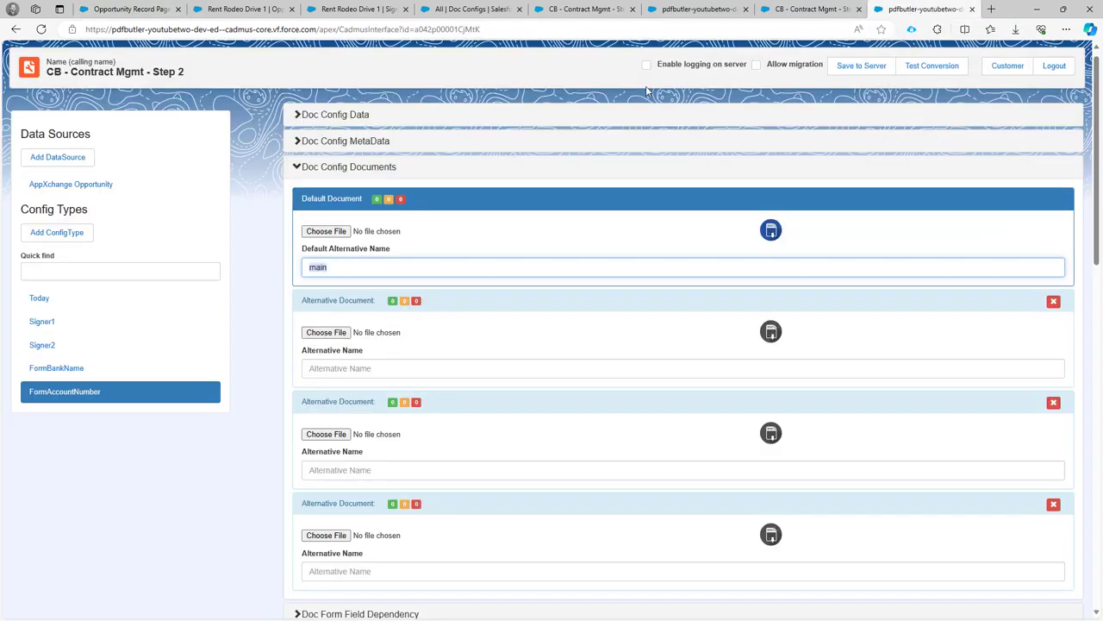
- Review the Step 2 config's Today and Signer1 config types, then revisit the Rent Rodeo Drive 1 sign request
{"action": "left_click", "coordinate": [40, 302]}
{"action": "left_click", "coordinate": [38, 323]}
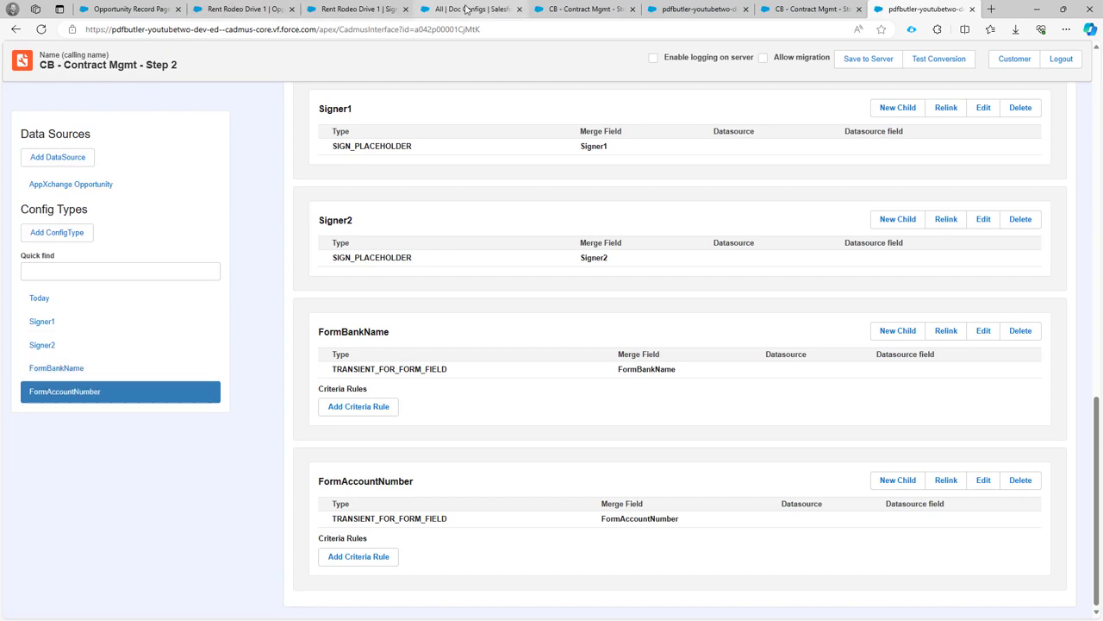
{"action": "left_click", "coordinate": [260, 8]}
{"action": "left_click", "coordinate": [349, 8]}
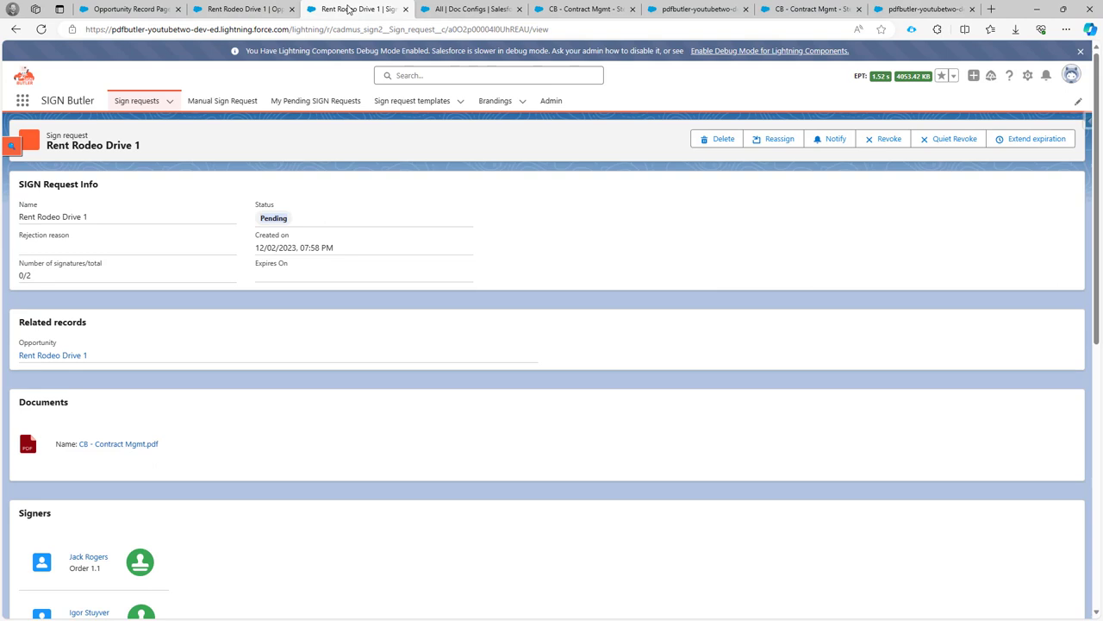
- Confirm the 2 step Contract - 2 Signers pack's leading doc config is CB - Contract Mgmt - Step 2
{"action": "left_click", "coordinate": [465, 9]}
{"action": "left_click", "coordinate": [341, 101]}
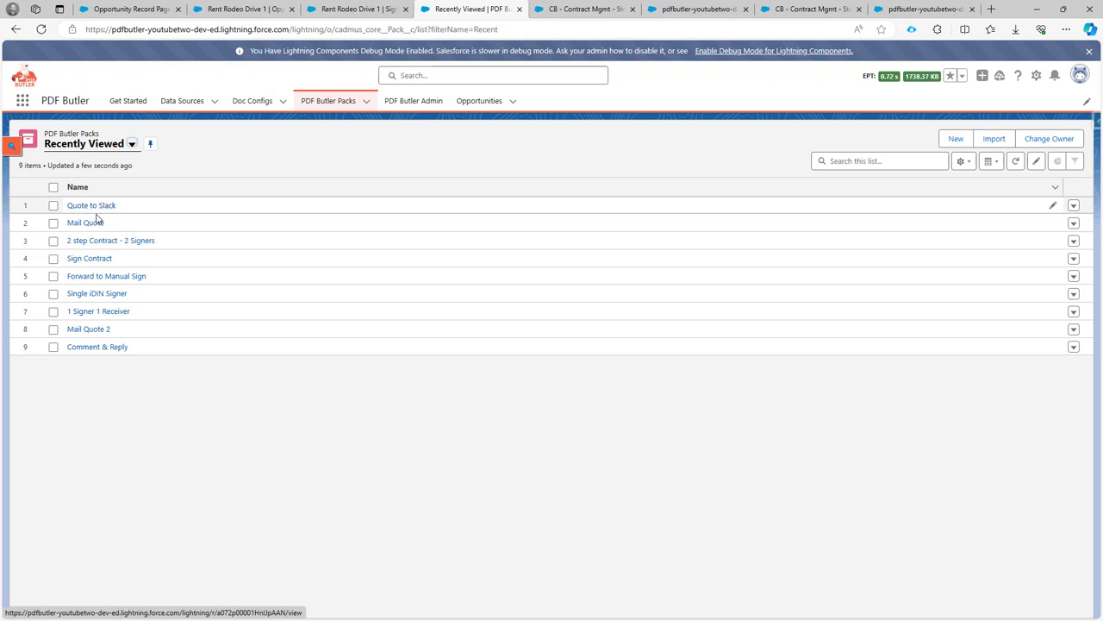
{"action": "left_click", "coordinate": [95, 243]}
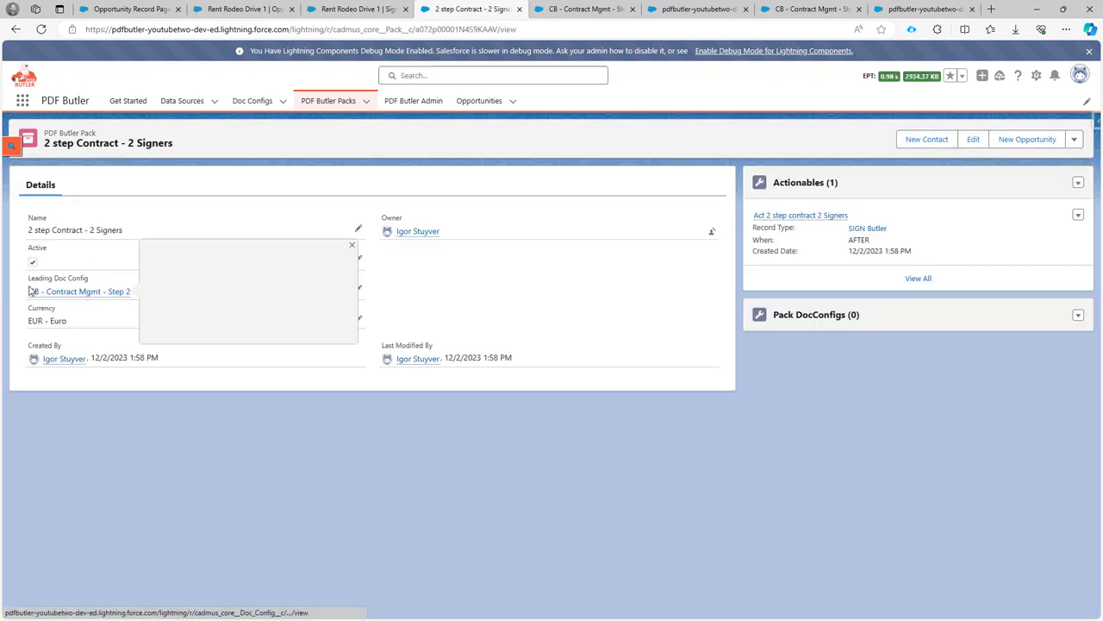
{"action": "left_click_drag", "start_coordinate": [27, 279], "coordinate": [67, 293]}
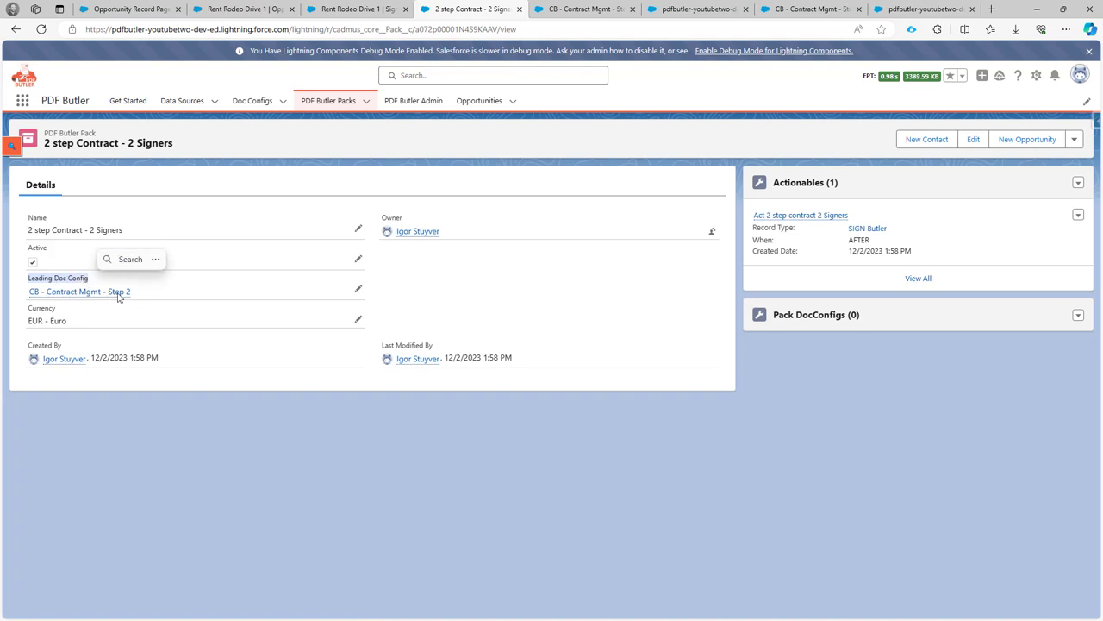
{"action": "left_click", "coordinate": [912, 12]}
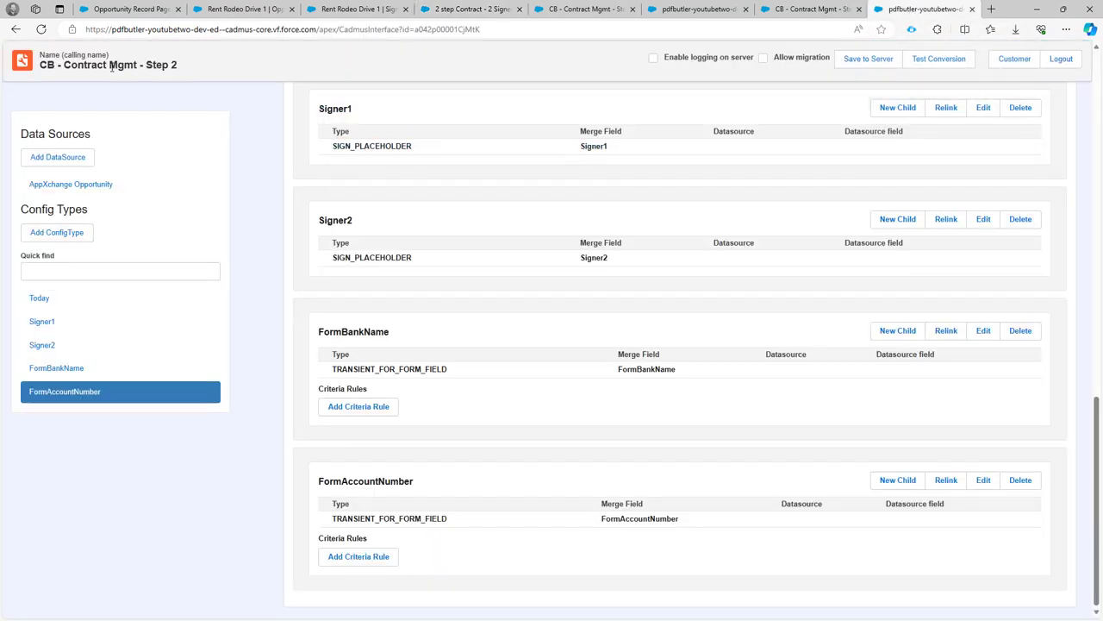
{"action": "left_click_drag", "start_coordinate": [112, 67], "coordinate": [175, 69]}
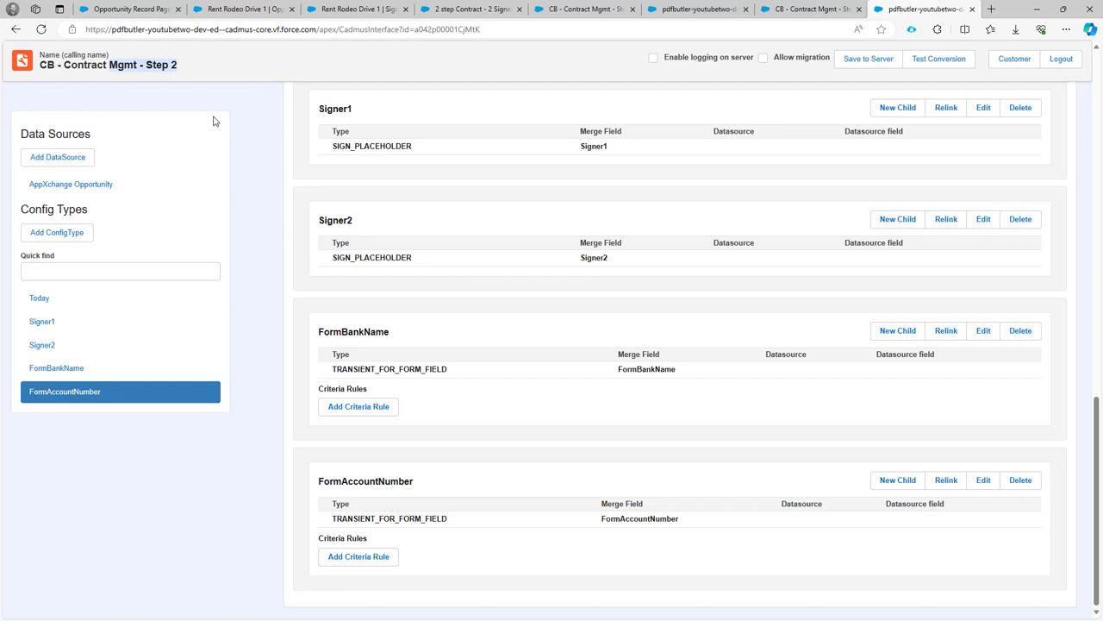
- Compare the Step 1 config name with Step 2's Signer1 type, then return to Rent Rodeo Drive 1
{"action": "left_click", "coordinate": [670, 14]}
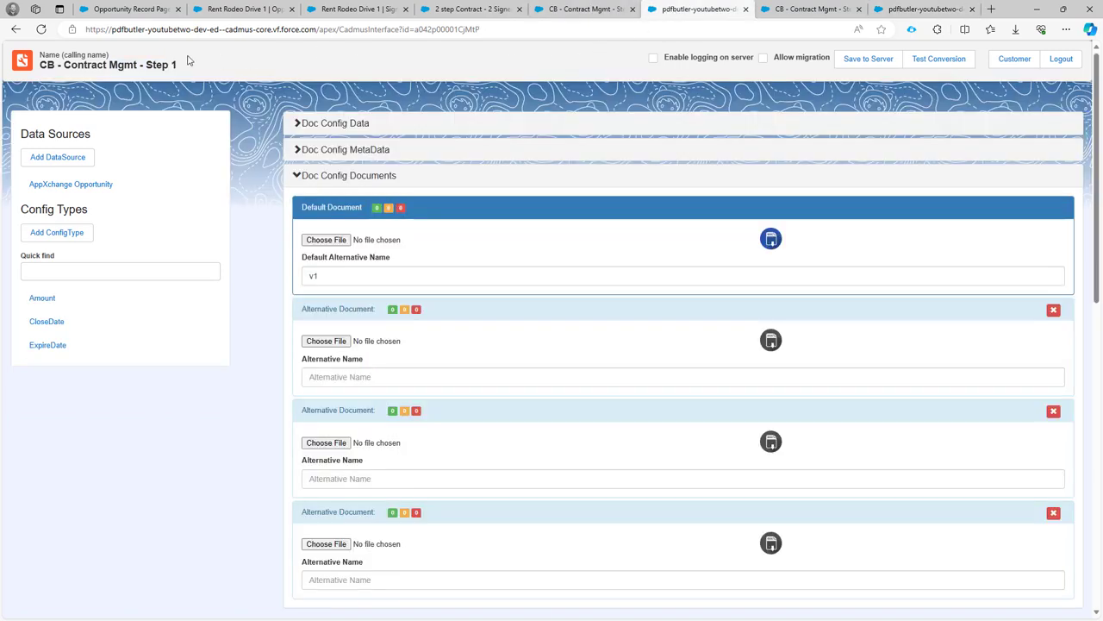
{"action": "left_click_drag", "start_coordinate": [146, 66], "coordinate": [197, 65]}
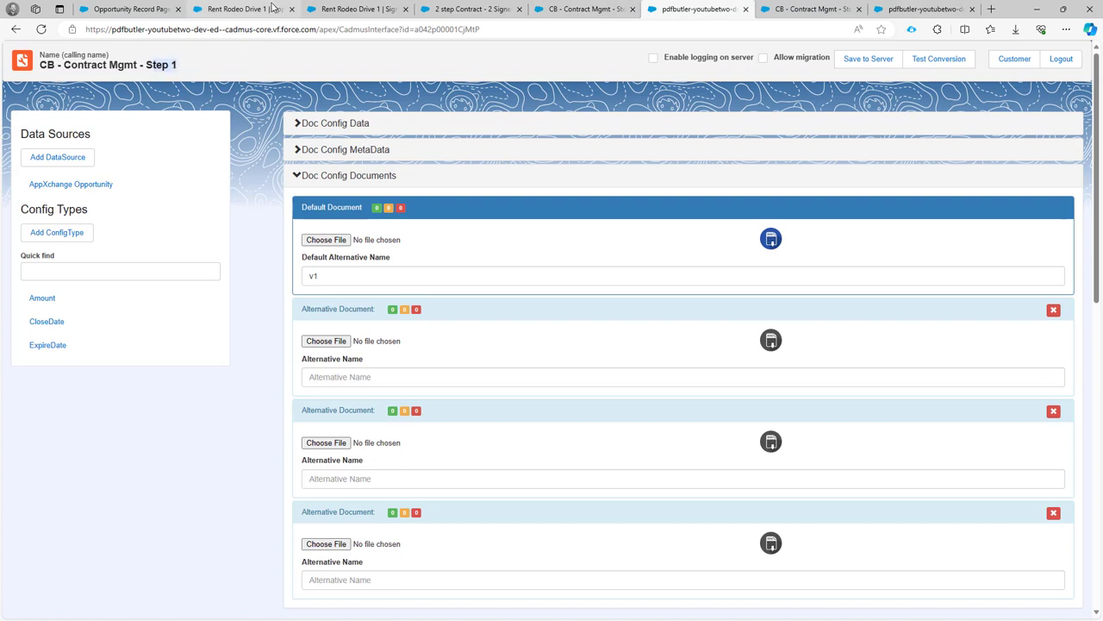
{"action": "mouse_move", "coordinate": [339, 11]}
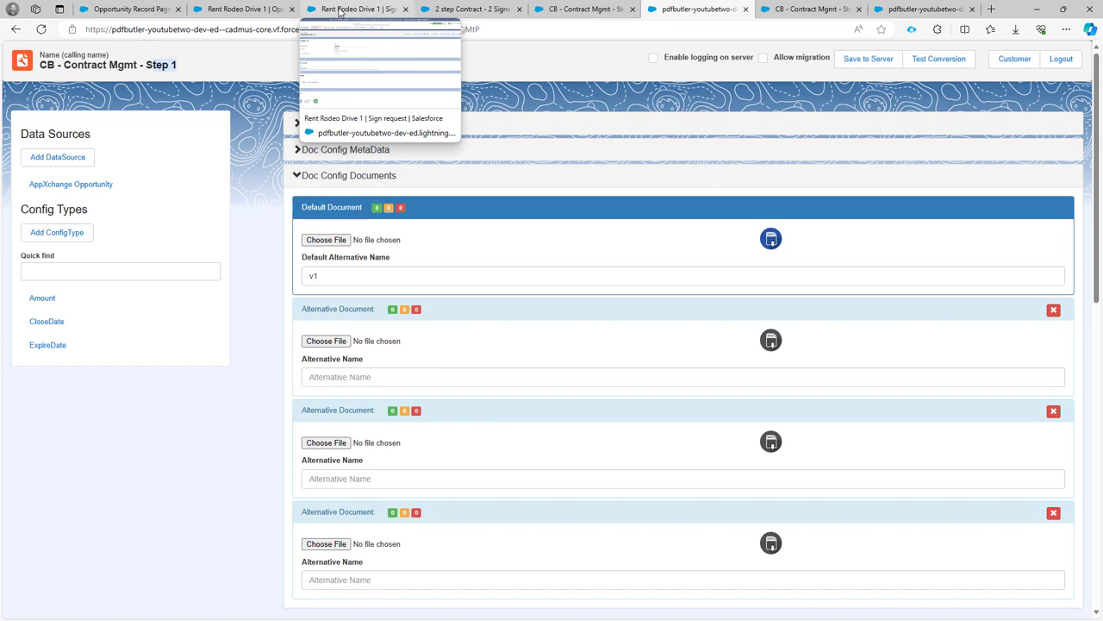
{"action": "left_click", "coordinate": [920, 9]}
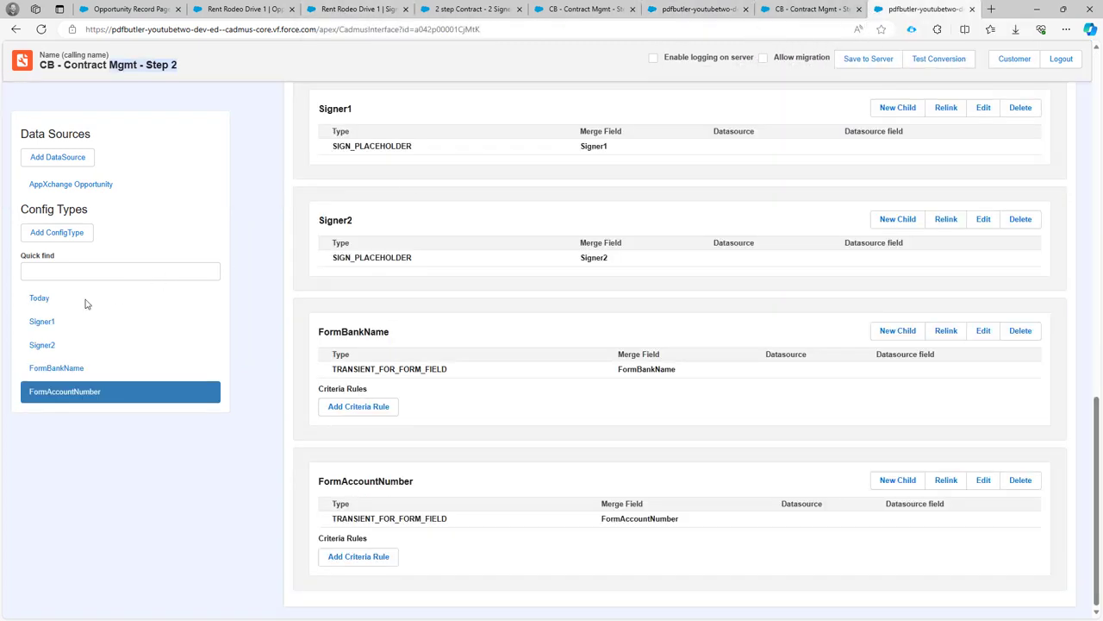
{"action": "left_click", "coordinate": [38, 322]}
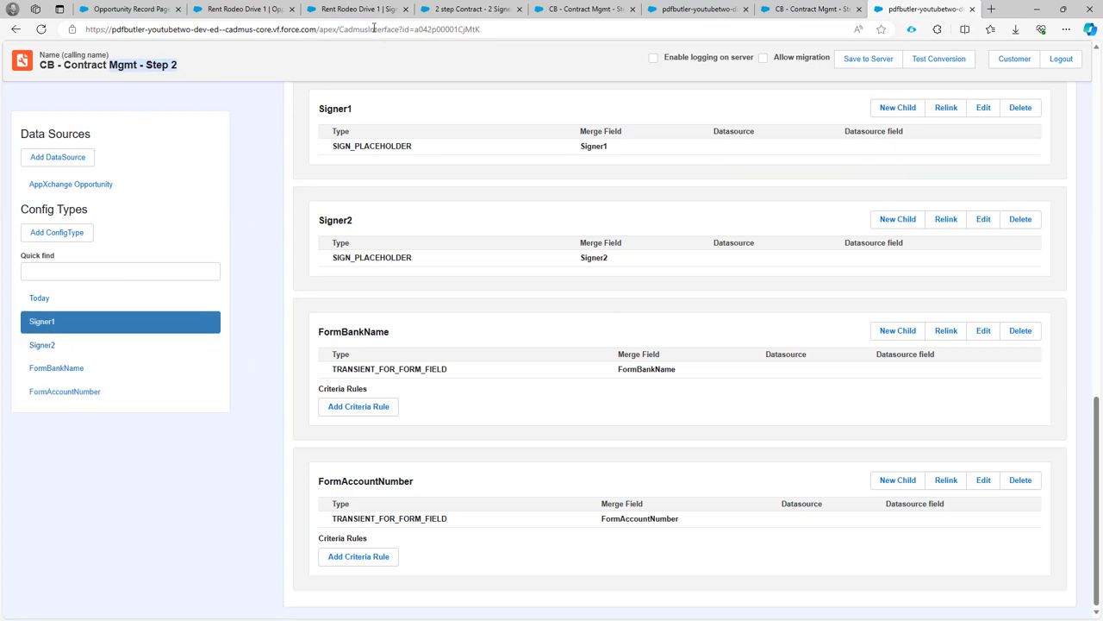
{"action": "mouse_move", "coordinate": [366, 11]}
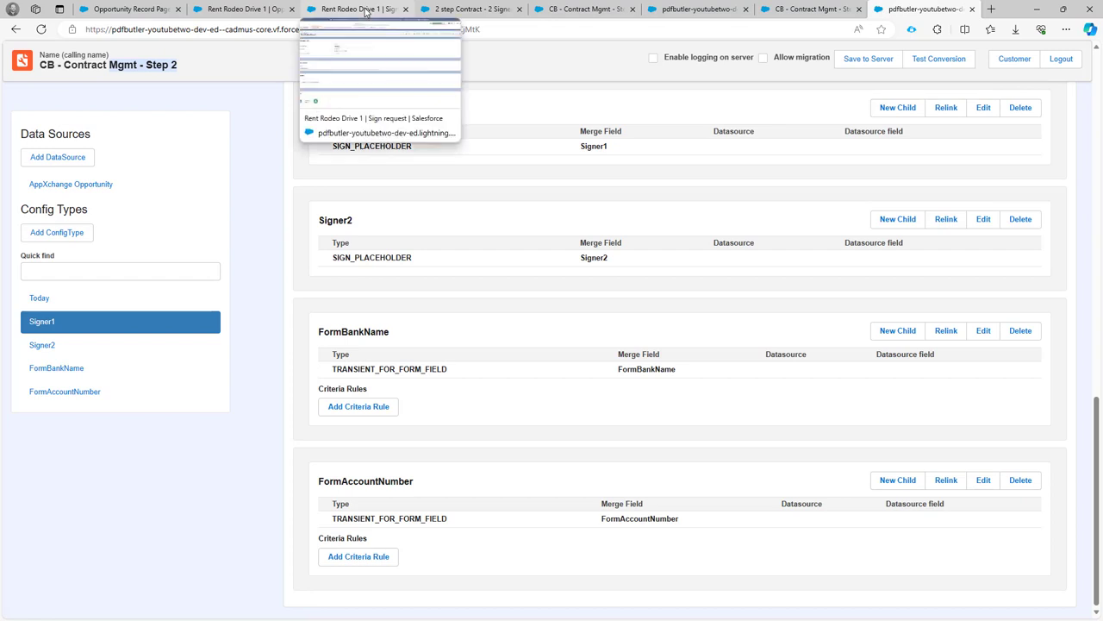
{"action": "left_click", "coordinate": [231, 11]}
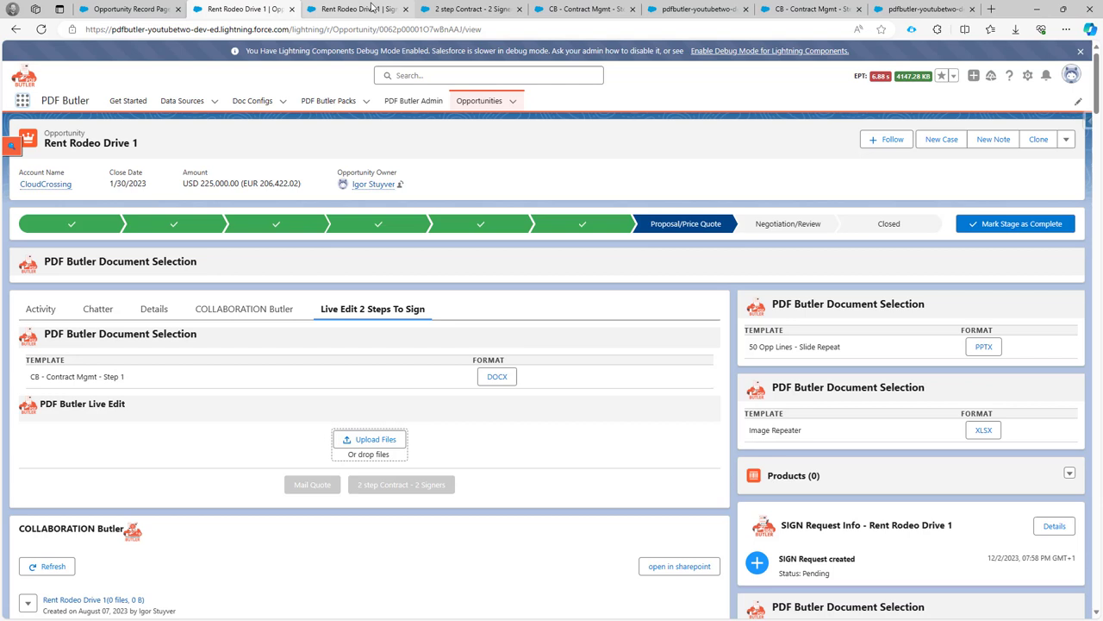
- Open the Rent Rodeo Drive 1 sign request and scroll down to its Documents and Signers
{"action": "left_click", "coordinate": [372, 6]}
{"action": "scroll", "coordinate": [313, 155], "scroll_direction": "down", "scroll_amount": 2}
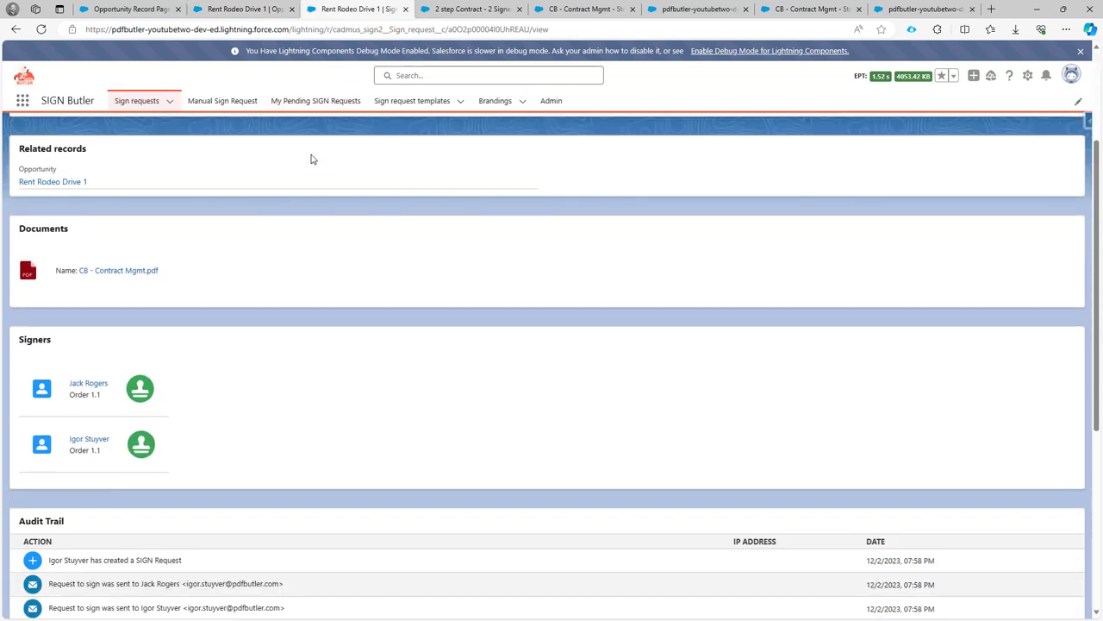
{"action": "scroll", "coordinate": [312, 159], "scroll_direction": "down", "scroll_amount": 1}
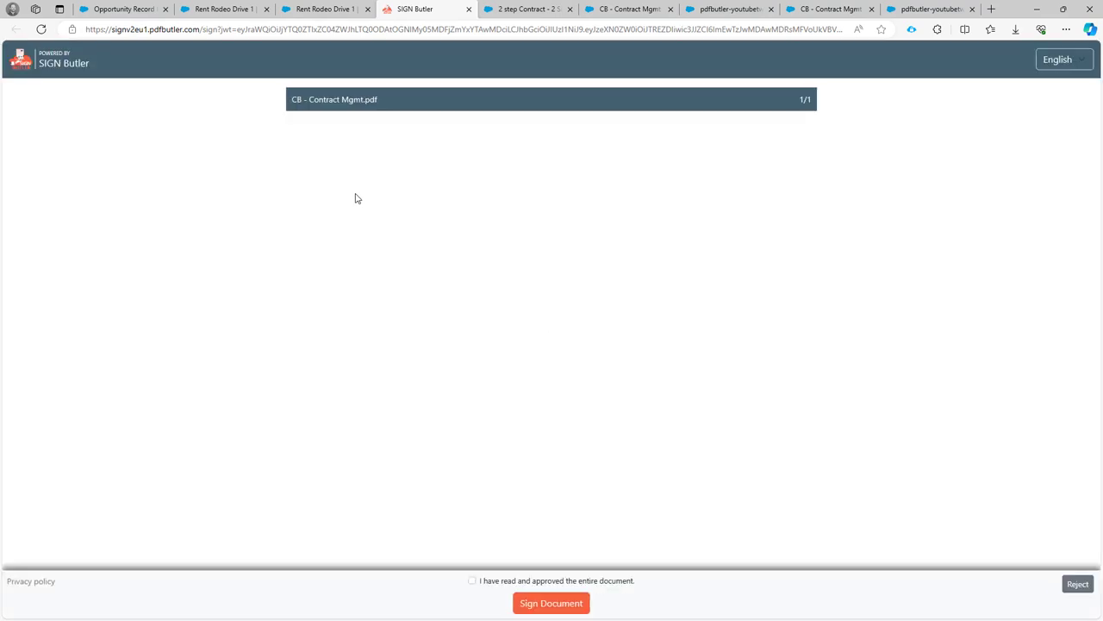
- Scroll through the merged lease PDF to its signature page, then reopen the 2 step Contract - 2 Signers pack
{"action": "scroll", "coordinate": [534, 319], "scroll_direction": "down", "scroll_amount": 1}
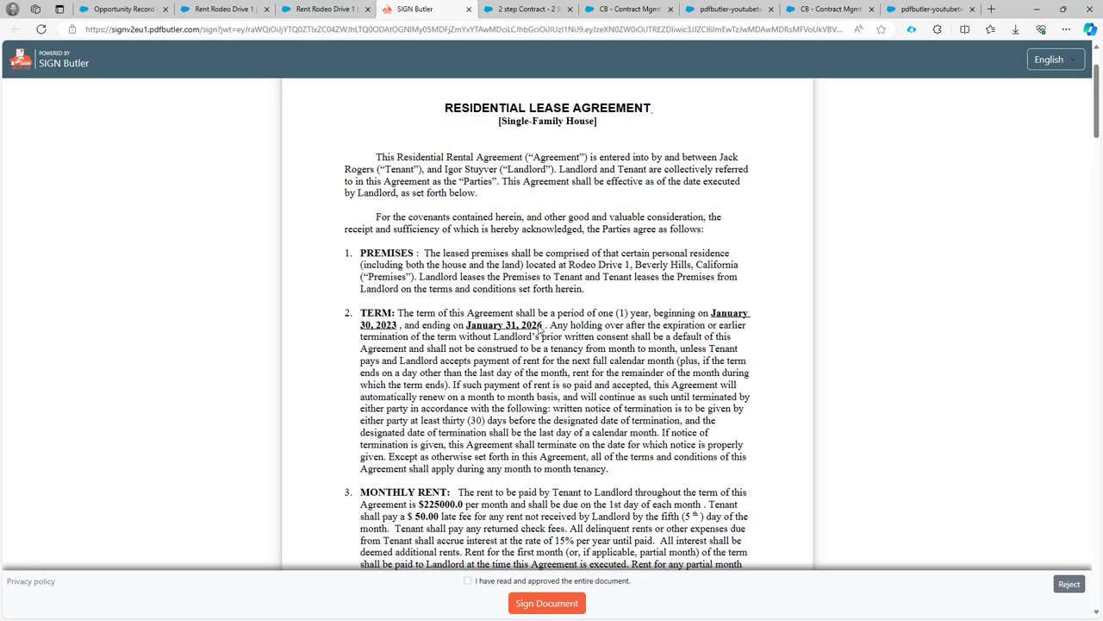
{"action": "scroll", "coordinate": [491, 290], "scroll_direction": "down", "scroll_amount": 4}
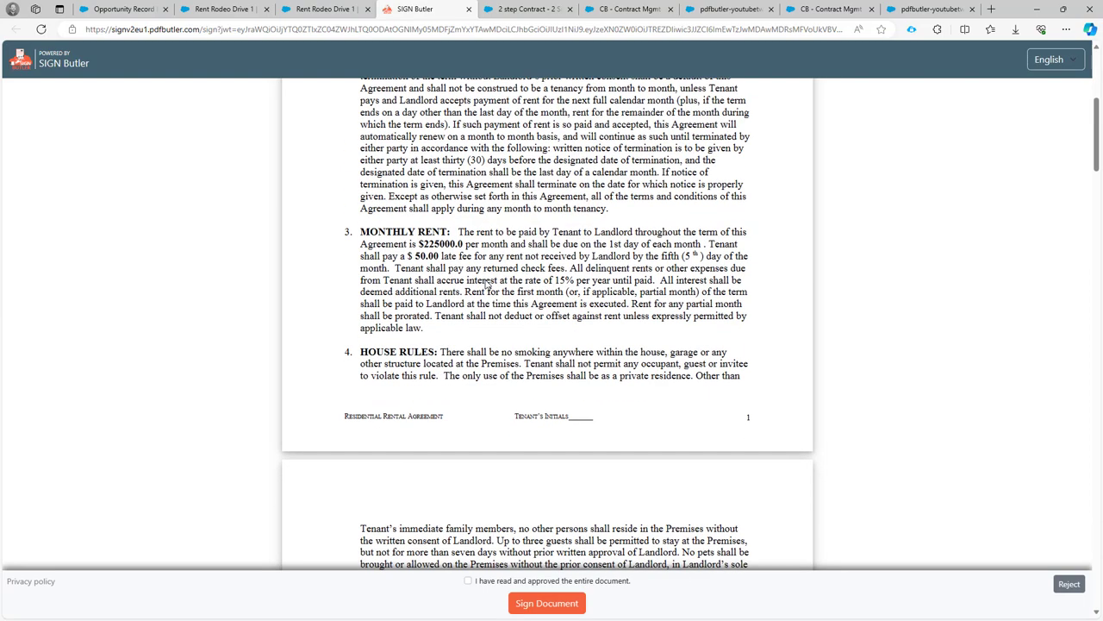
{"action": "scroll", "coordinate": [488, 286], "scroll_direction": "down", "scroll_amount": 8}
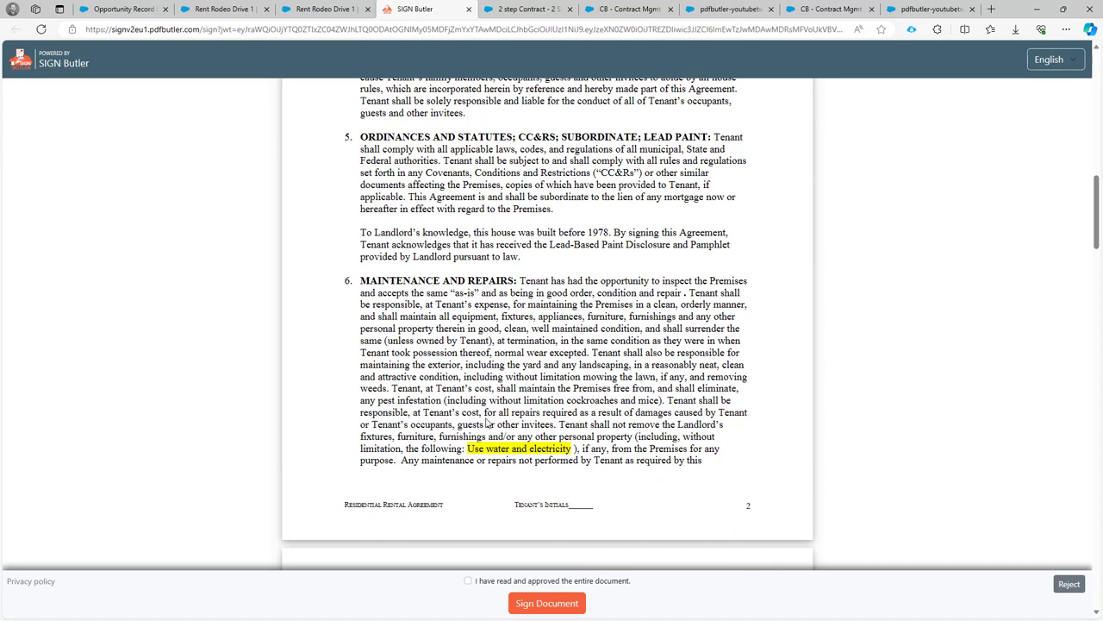
{"action": "scroll", "coordinate": [548, 385], "scroll_direction": "down", "scroll_amount": 15}
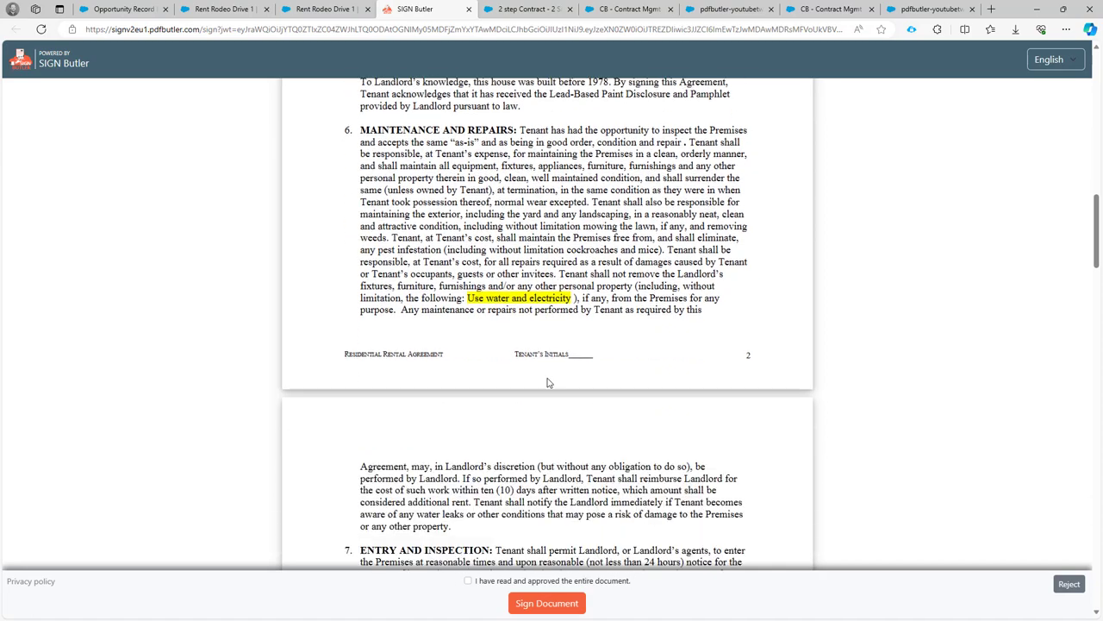
{"action": "scroll", "coordinate": [541, 390], "scroll_direction": "down", "scroll_amount": 15}
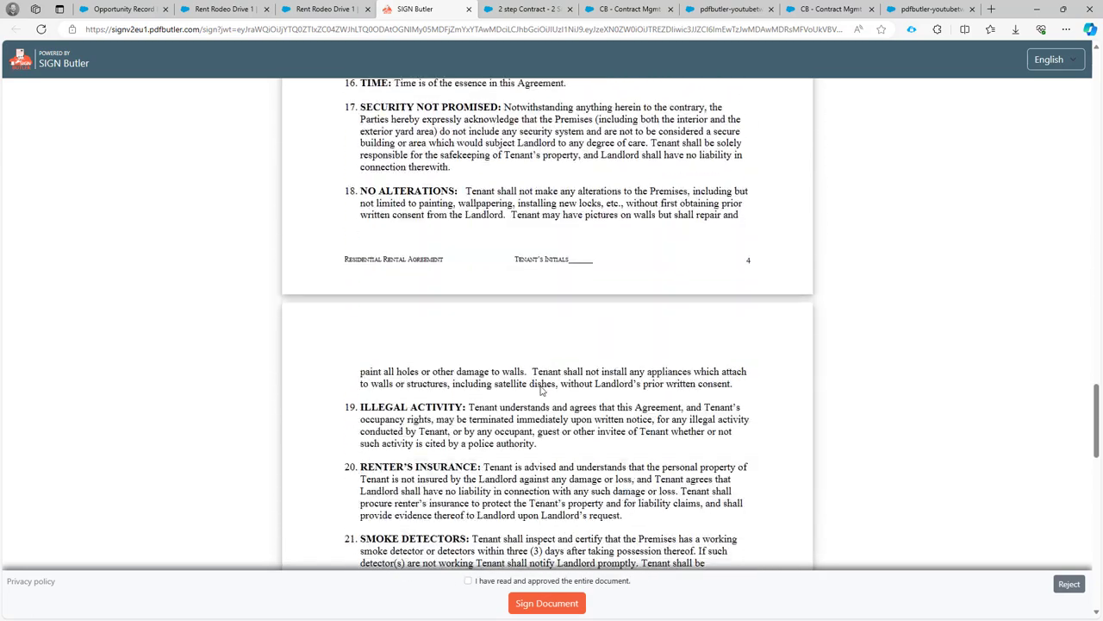
{"action": "scroll", "coordinate": [540, 391], "scroll_direction": "down", "scroll_amount": 2}
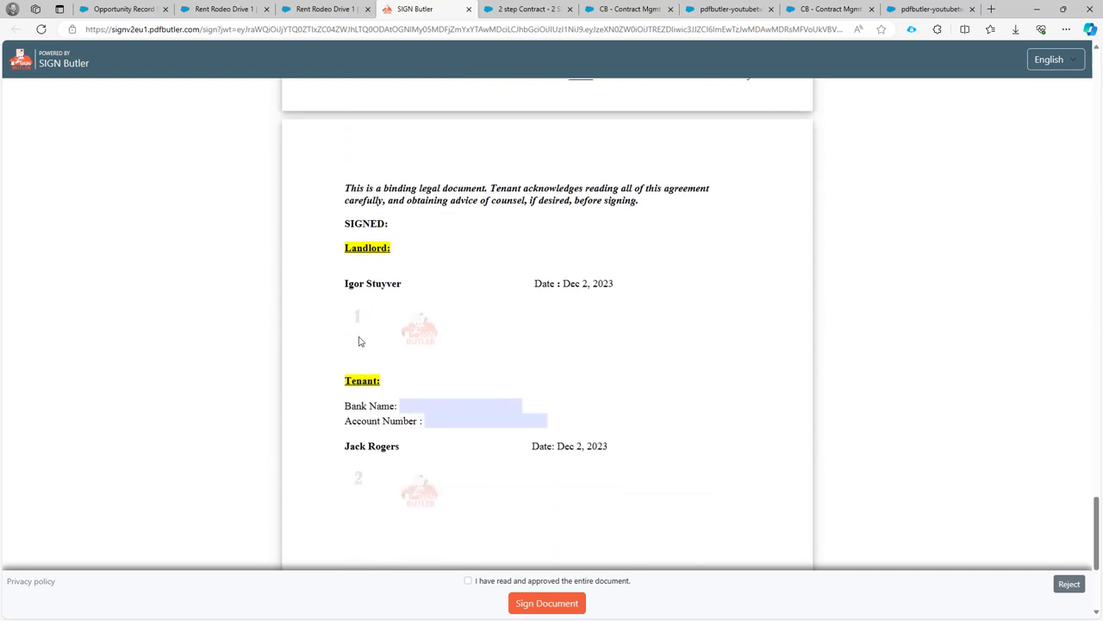
{"action": "scroll", "coordinate": [369, 316], "scroll_direction": "down", "scroll_amount": 1}
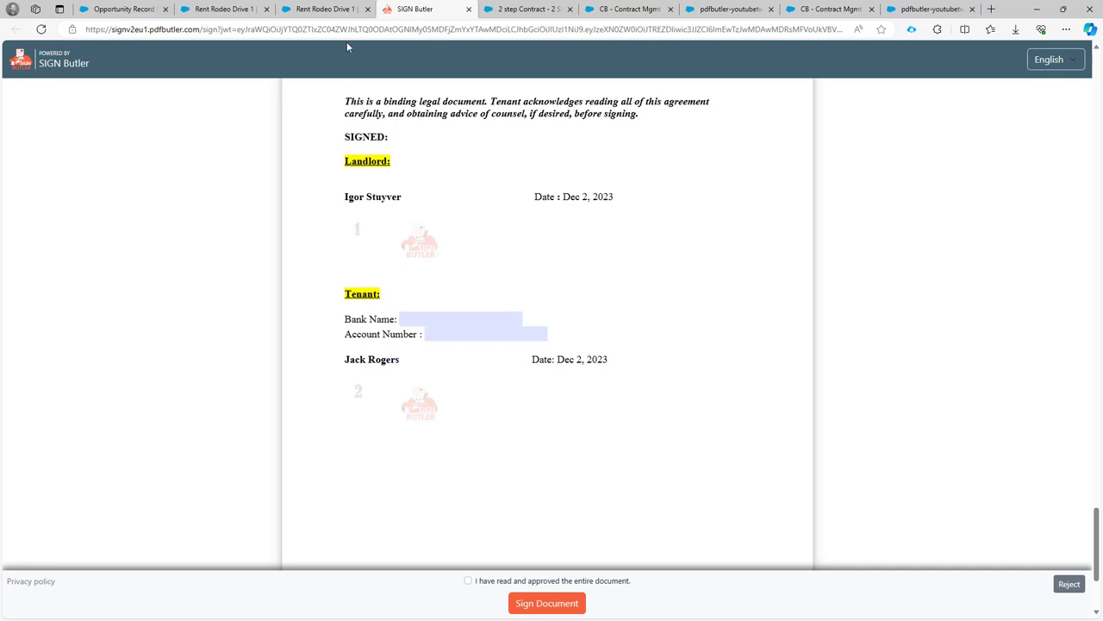
{"action": "left_click", "coordinate": [505, 10]}
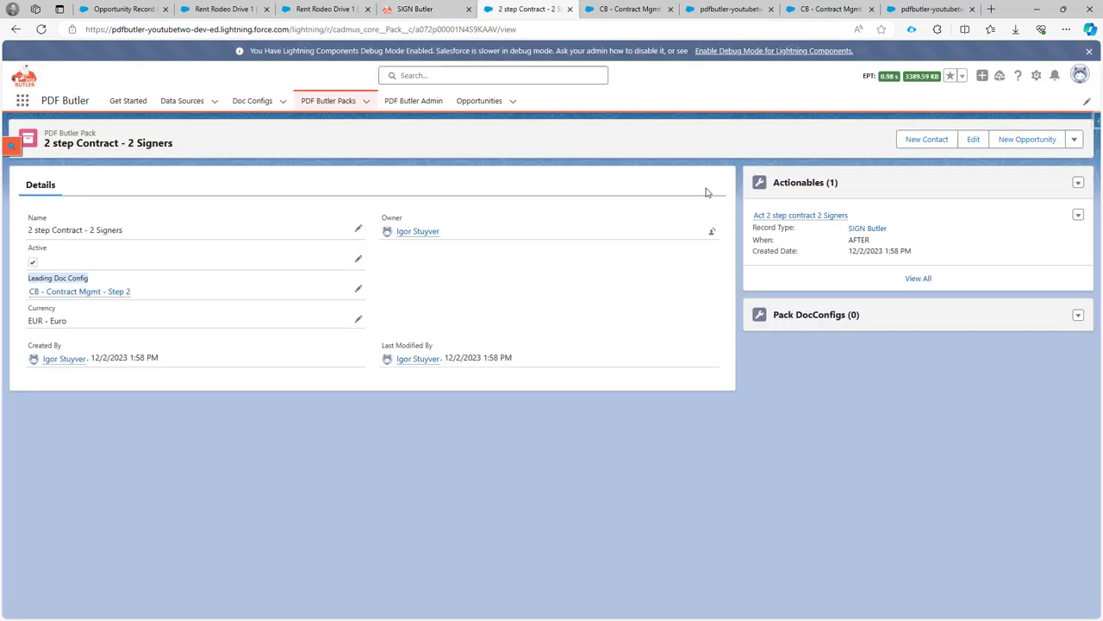
{"action": "mouse_move", "coordinate": [785, 217]}
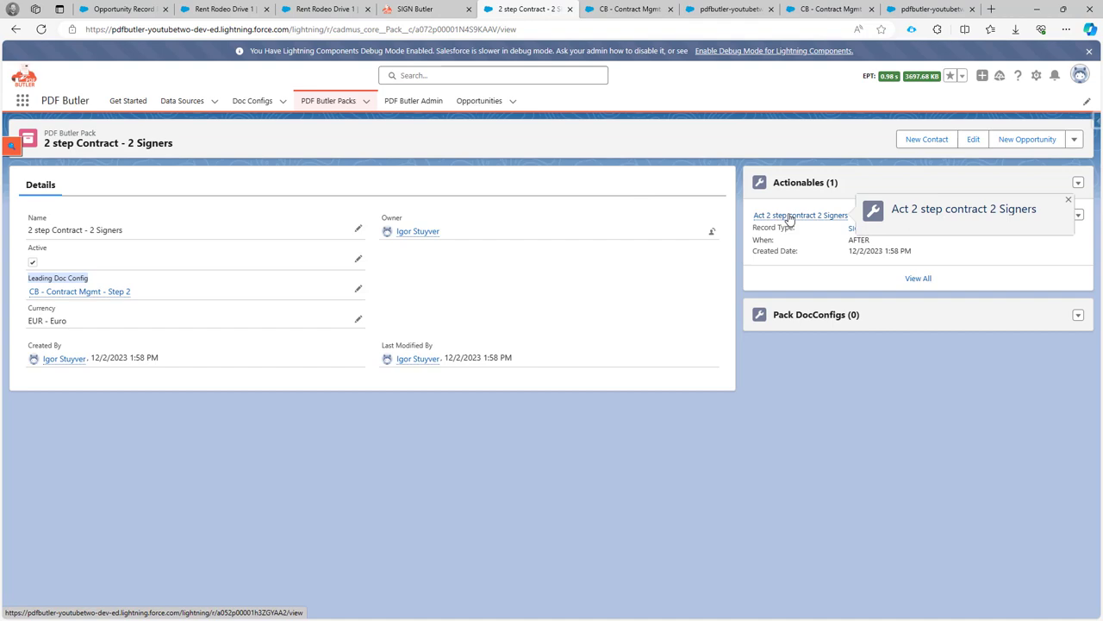